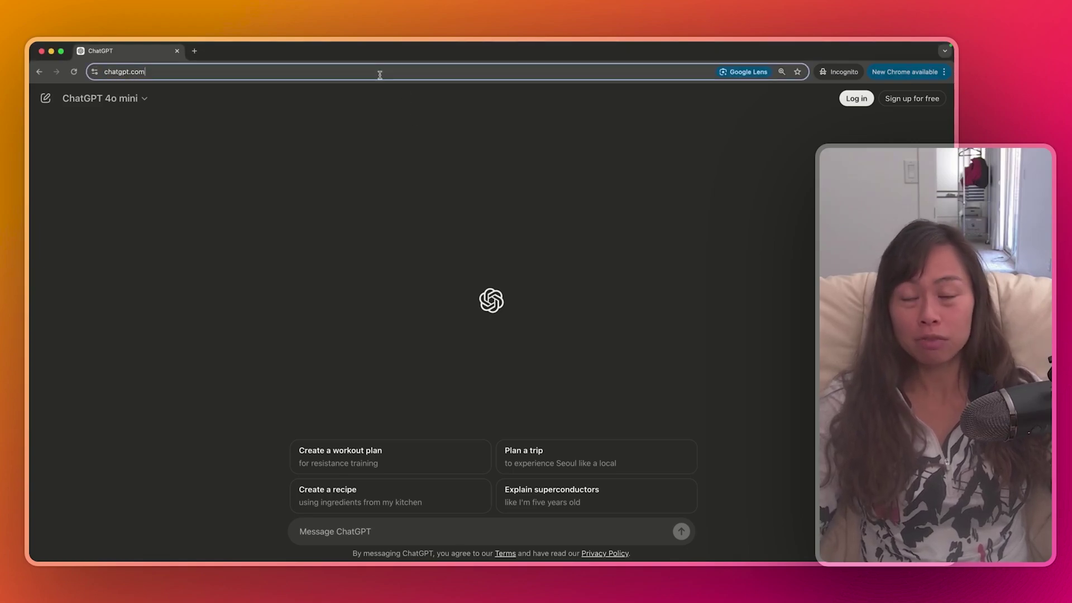
# Reload ChatGPT and start a chat from the 'Plan a mental health day' suggestion
pyautogui.press('Return')
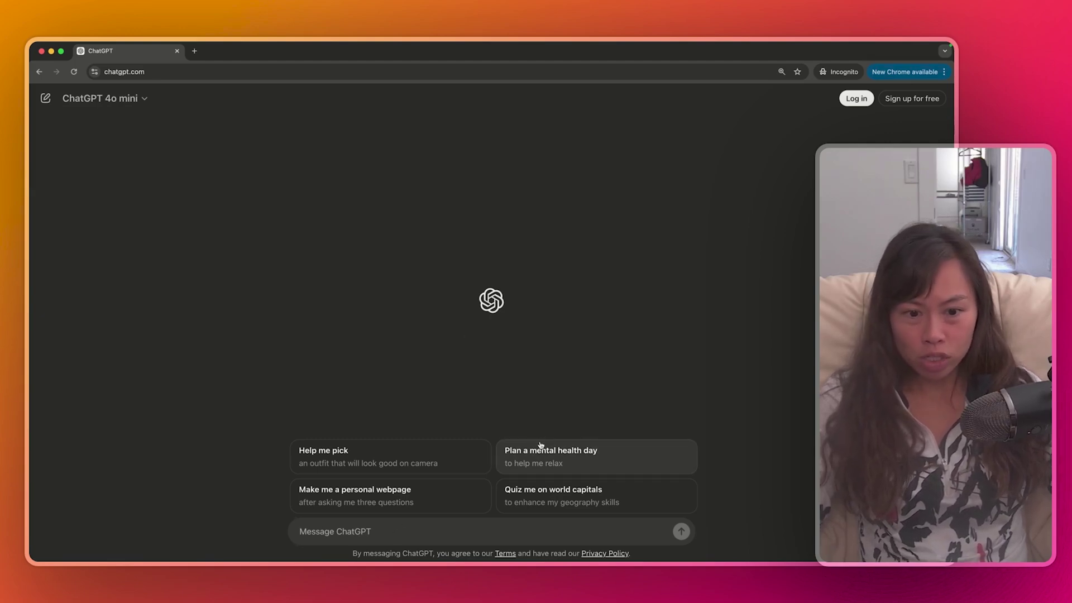
pyautogui.click(617, 464)
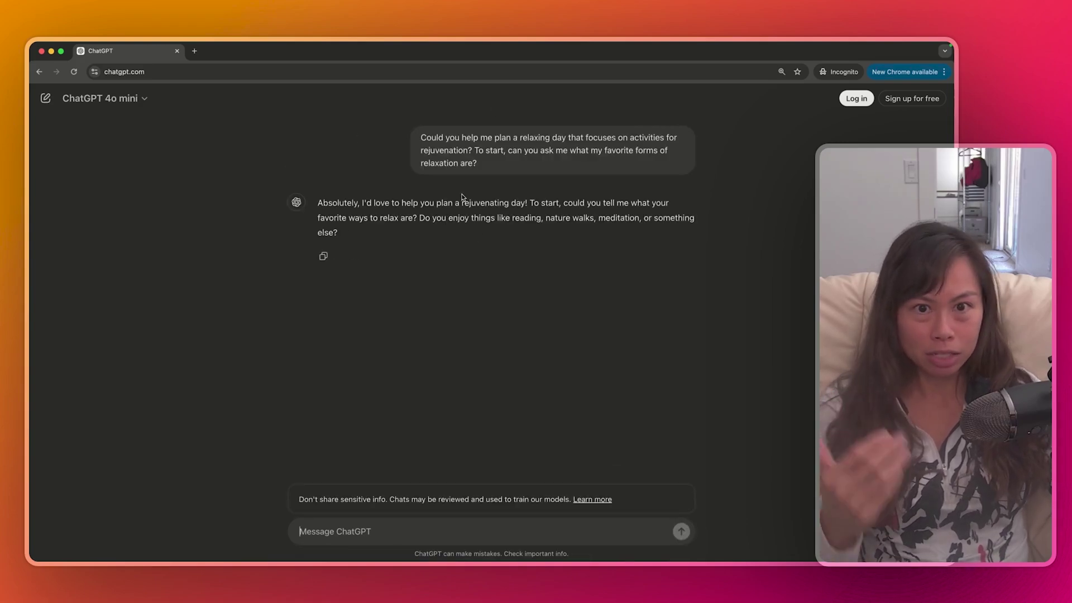
pyautogui.tripleClick(445, 139)
pyautogui.click(444, 186)
# Review ChatGPT's question and reply 'hiking and reading' as favourite ways to relax
pyautogui.tripleClick(318, 204)
pyautogui.click(328, 227)
pyautogui.moveTo(347, 203); pyautogui.dragTo(372, 218)
pyautogui.click(374, 216)
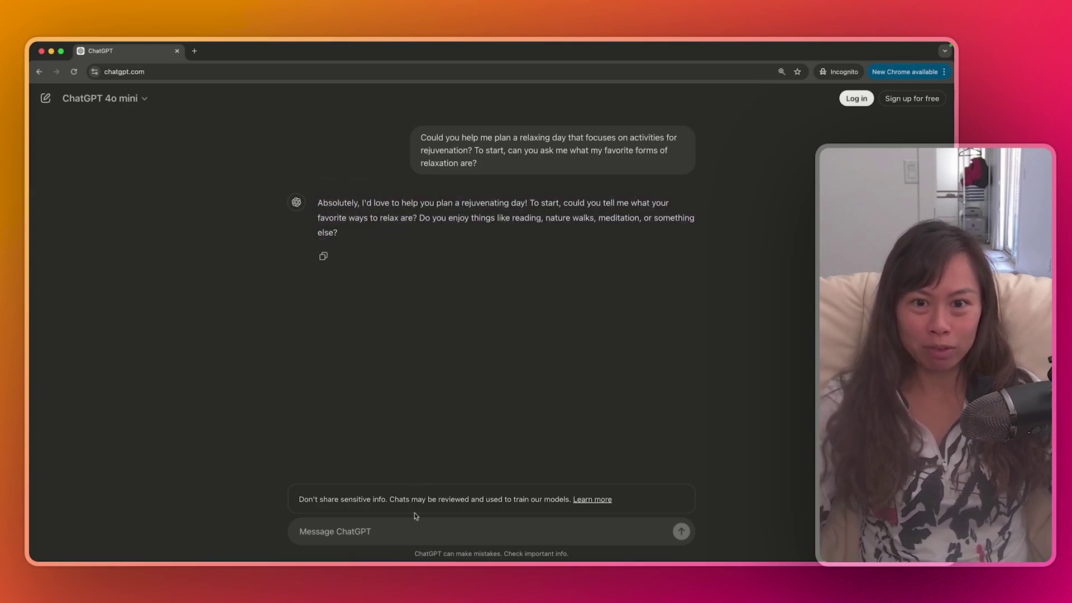
pyautogui.write('hiking and reading')
pyautogui.press('Return')
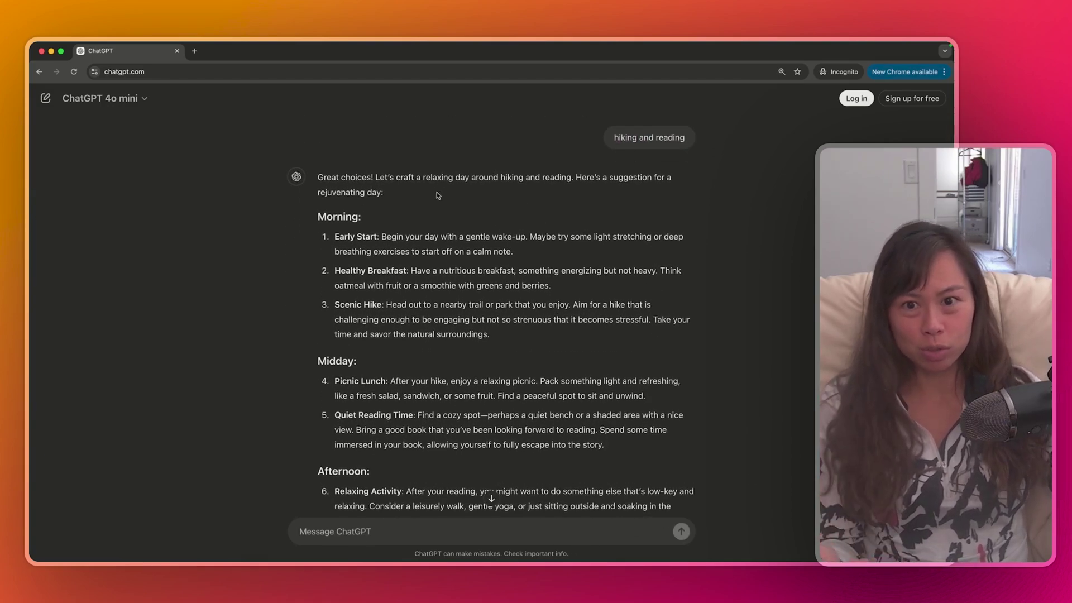
# Review the opening of the hiking-and-reading plan, starting from 'Great choices!'
pyautogui.scroll(-2, 438, 198)
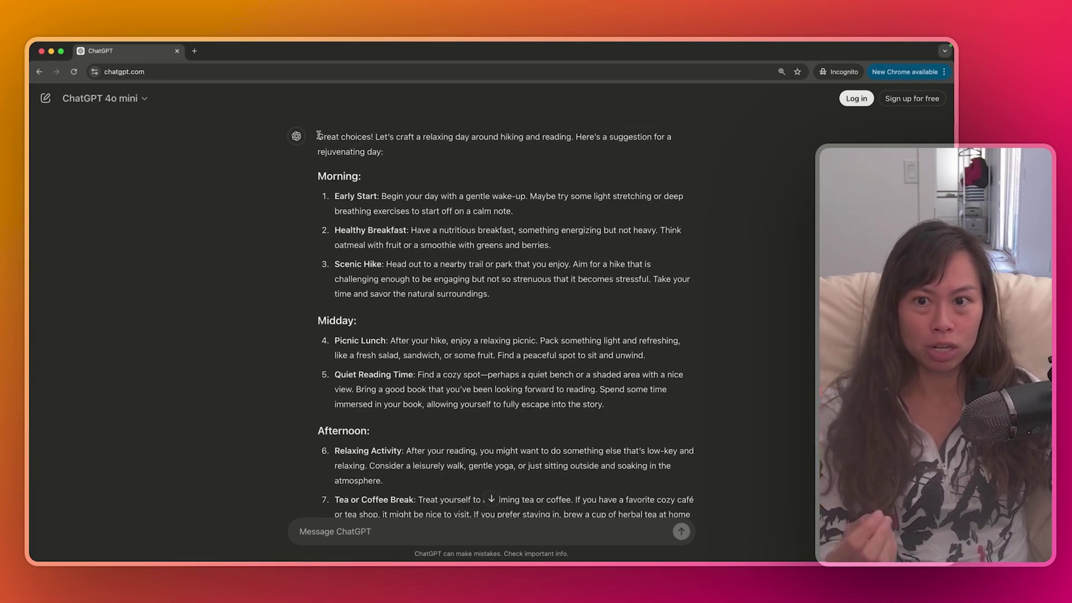
pyautogui.moveTo(316, 136); pyautogui.dragTo(500, 469)
pyautogui.scroll(-6, 500, 469)
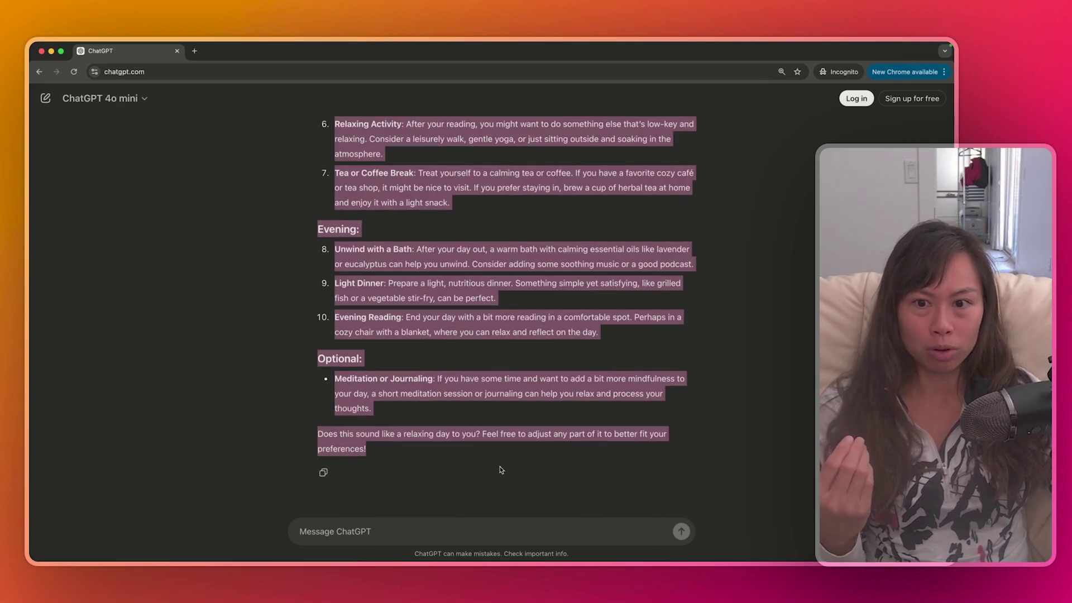
pyautogui.scroll(8, 495, 500)
pyautogui.click(301, 359)
pyautogui.scroll(-3, 300, 359)
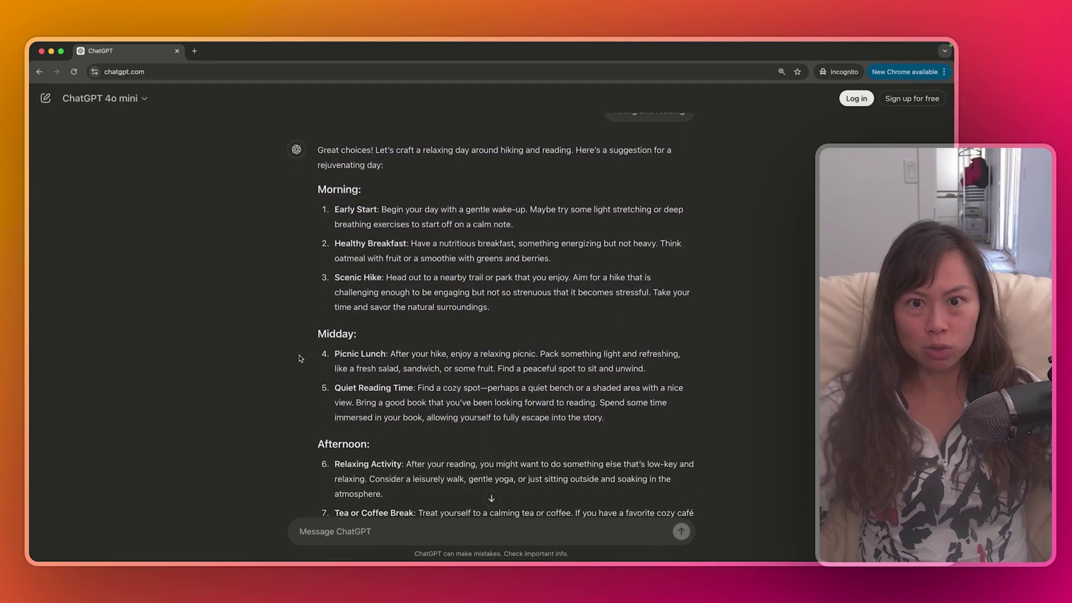
pyautogui.scroll(-3, 301, 358)
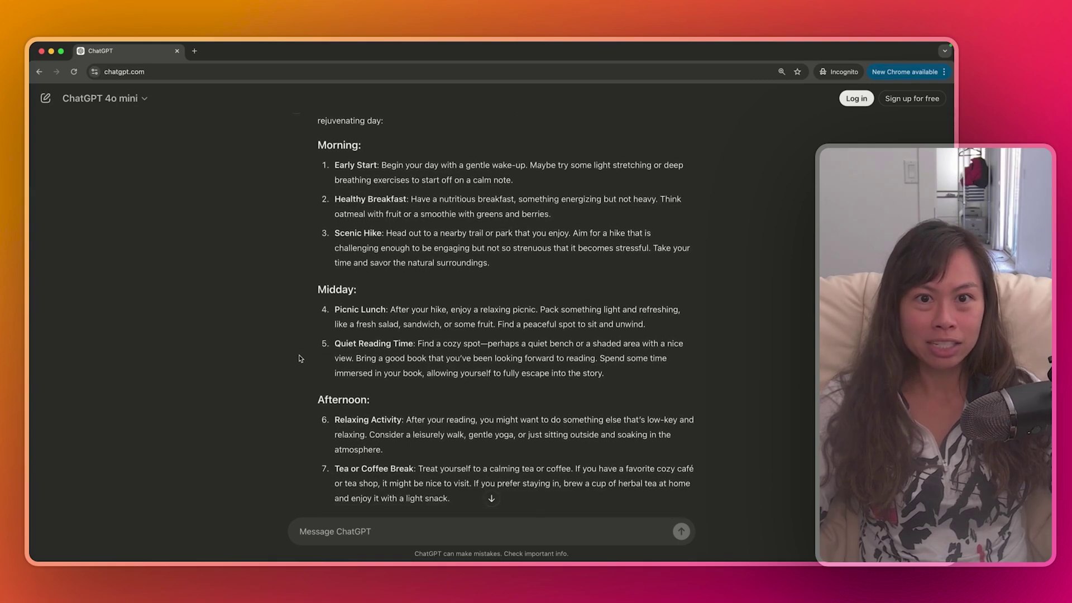
pyautogui.scroll(2, 300, 358)
pyautogui.scroll(-3, 300, 358)
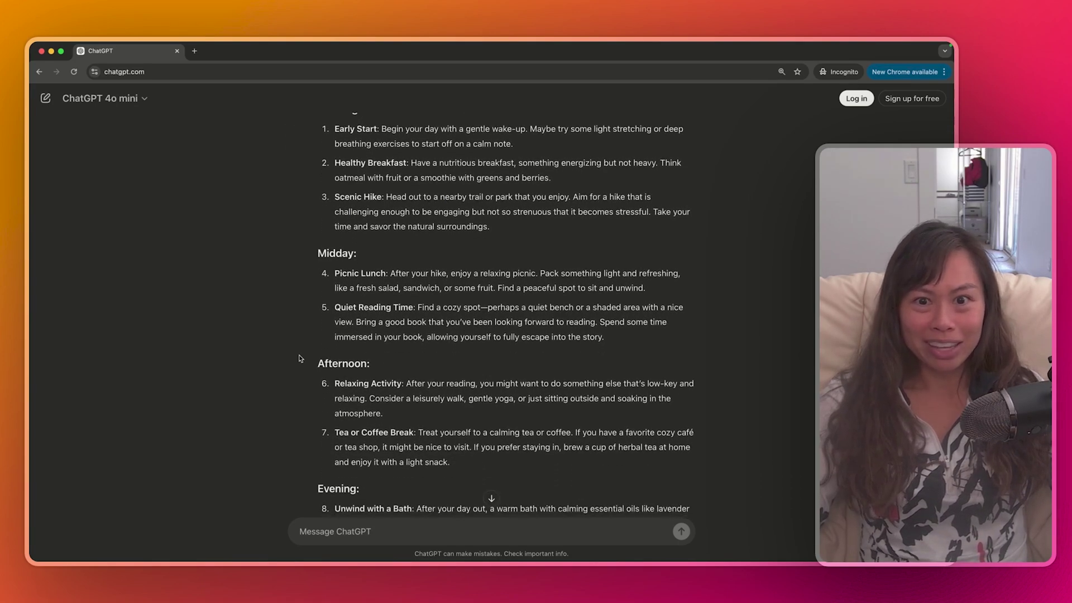
# Read down the plan through its Evening steps, Optional item and closing offer
pyautogui.scroll(-3, 301, 358)
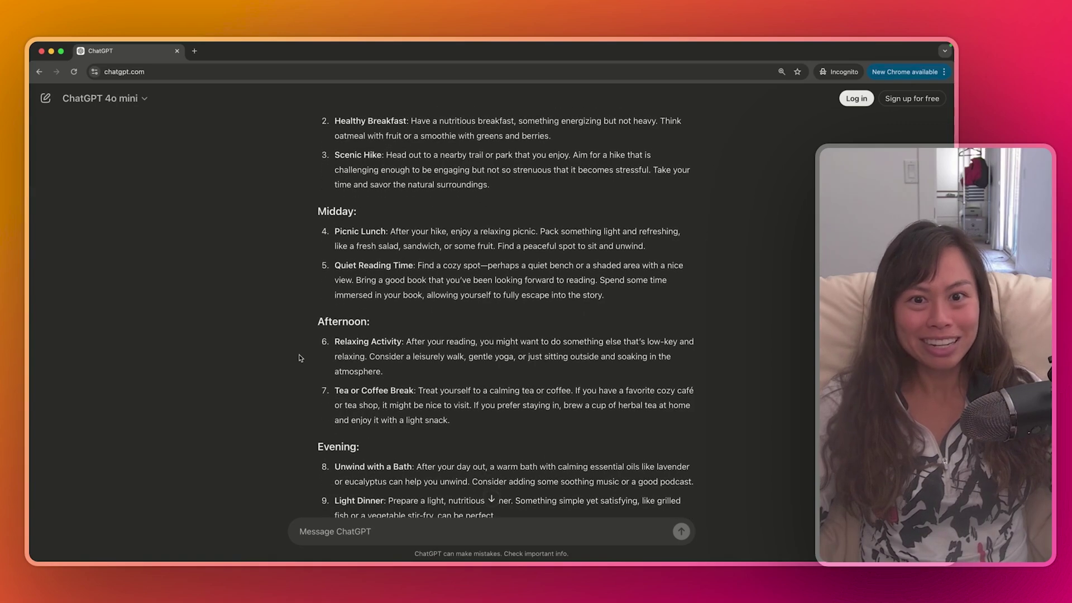
pyautogui.scroll(-5, 301, 359)
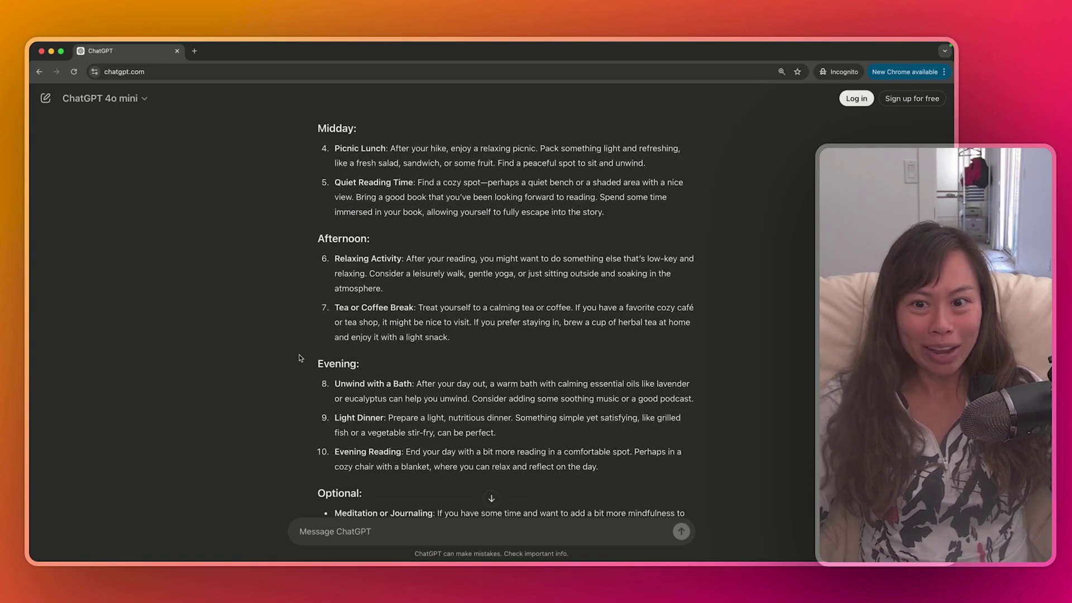
pyautogui.scroll(-5, 300, 358)
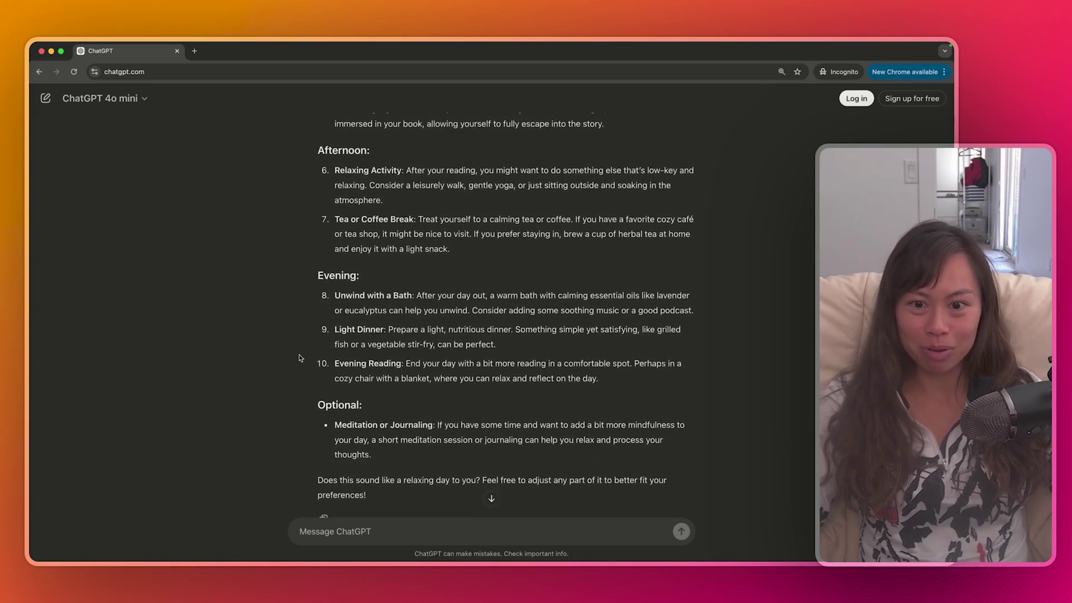
pyautogui.scroll(-3, 301, 358)
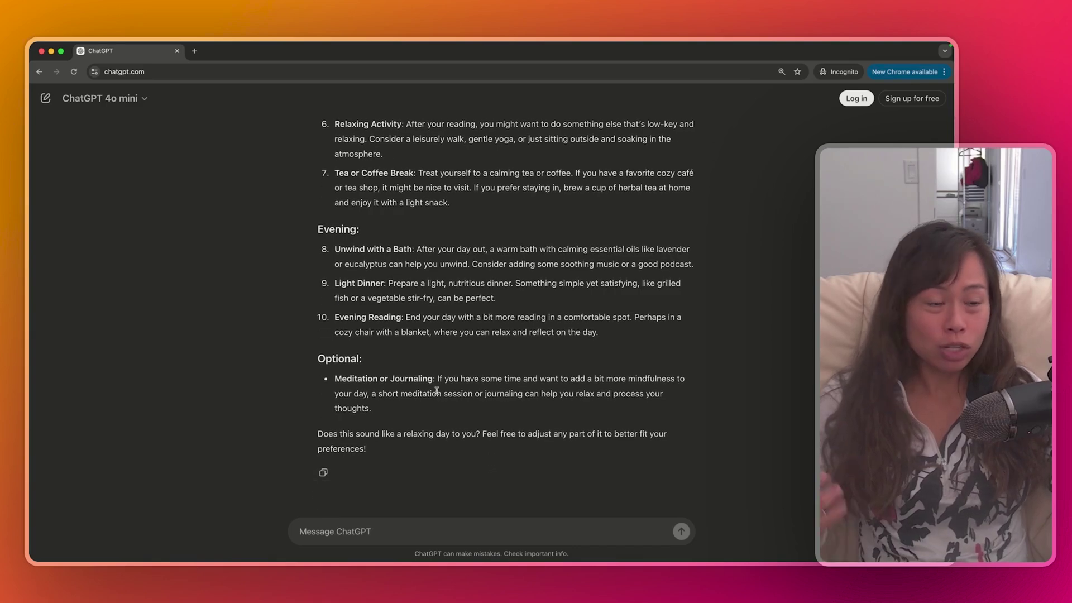
pyautogui.scroll(15, 437, 391)
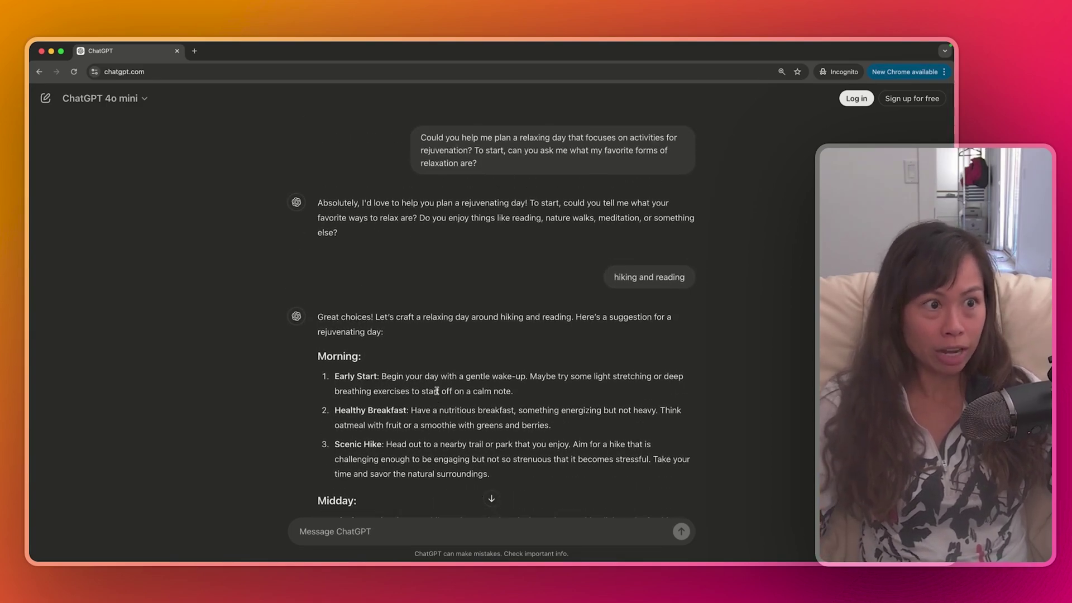
pyautogui.scroll(-2, 437, 391)
pyautogui.scroll(-5, 437, 391)
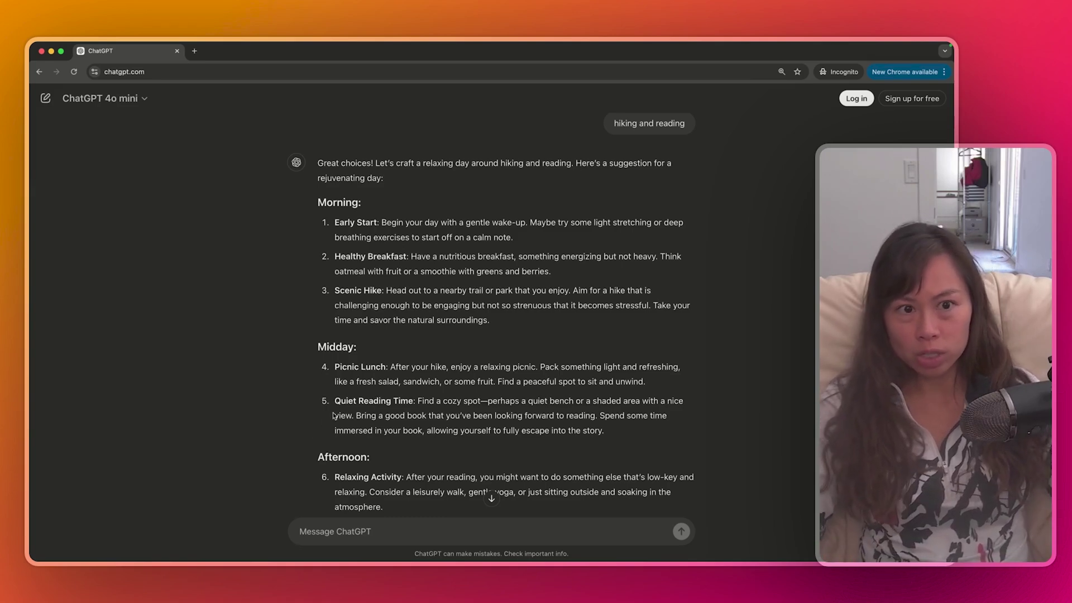
pyautogui.scroll(1, 333, 415)
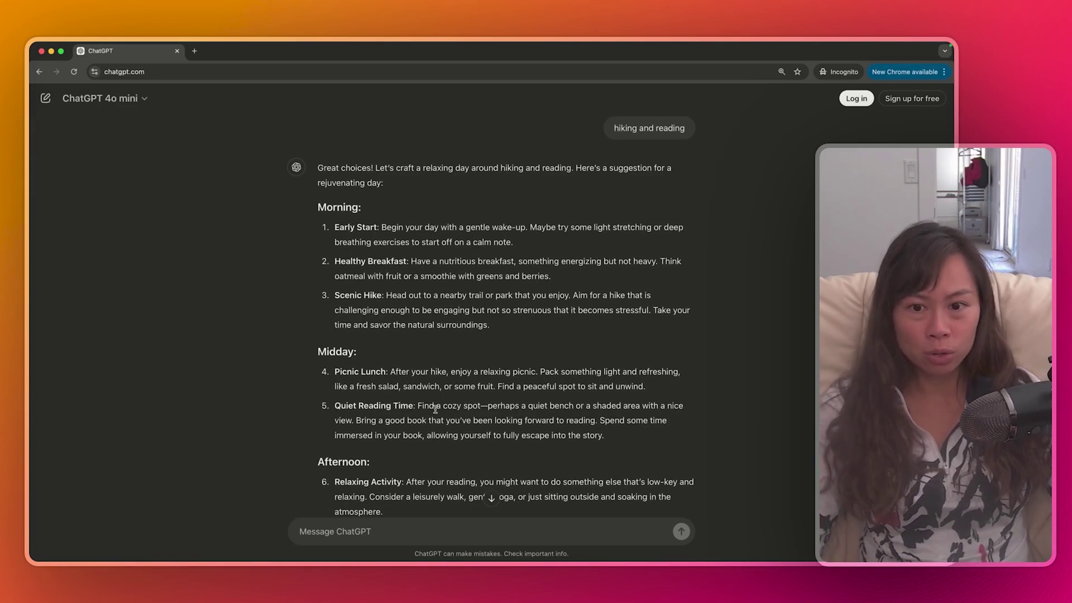
pyautogui.scroll(-5, 435, 409)
pyautogui.scroll(-10, 435, 411)
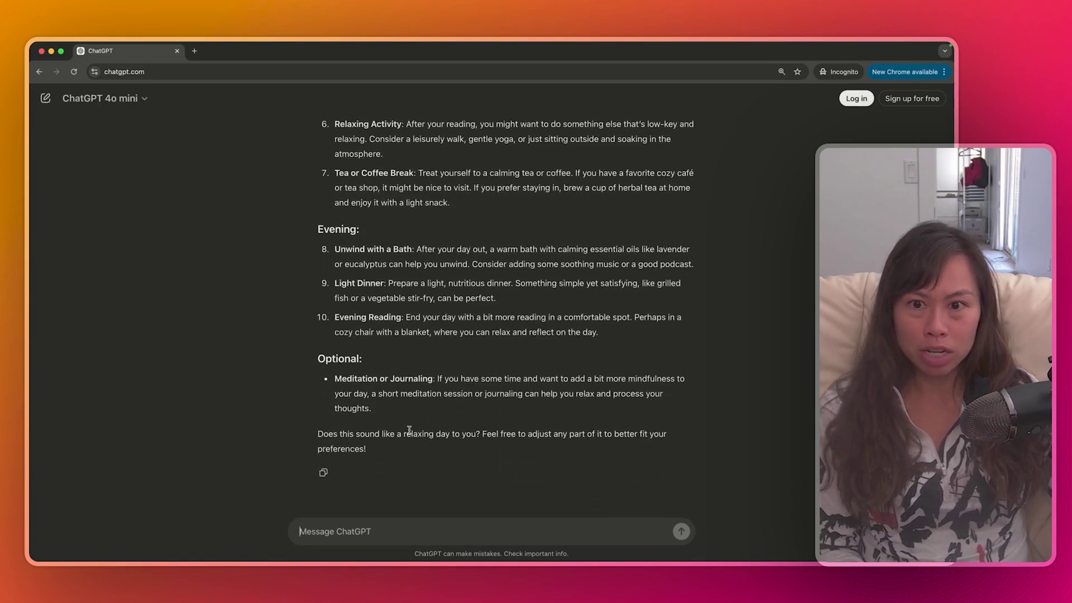
# Send 'I like this plan, but I also want to incorporate stretching.'
pyautogui.write('I like this')
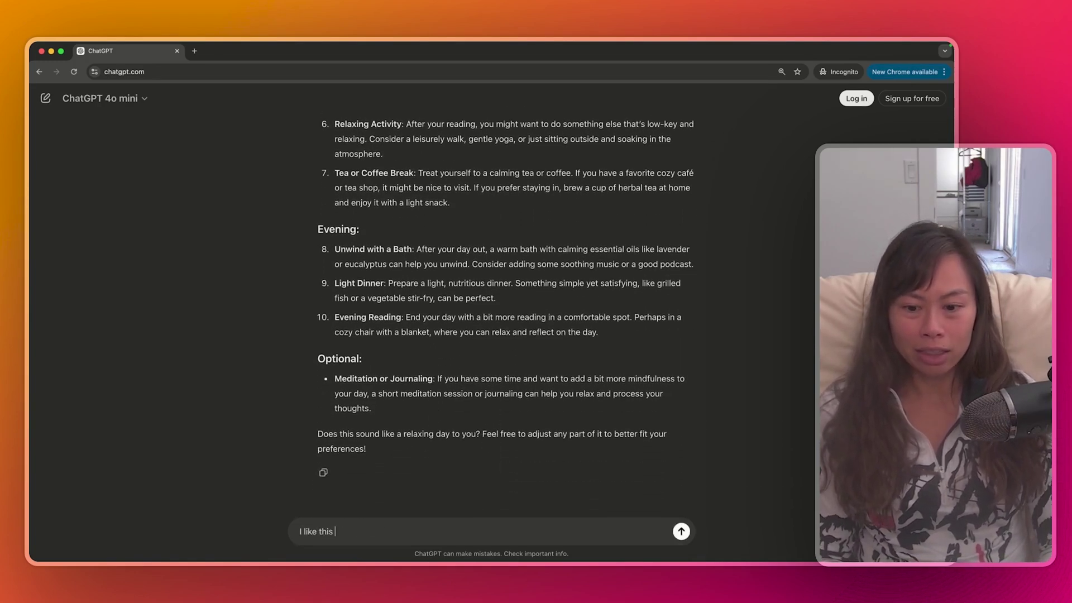
pyautogui.write(' plan, but I also w')
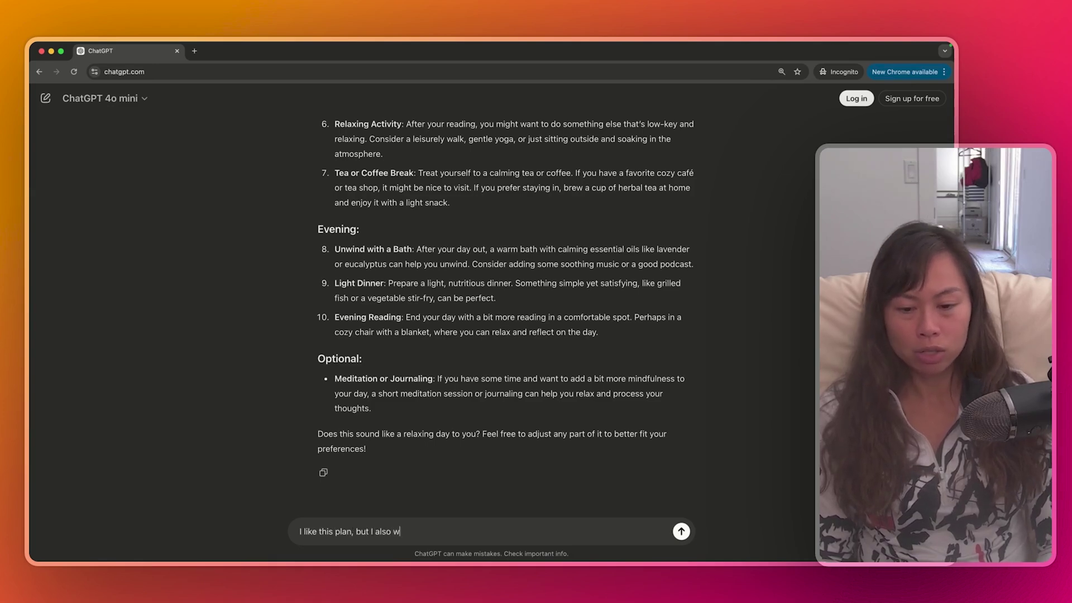
pyautogui.write('ant to incorporat')
pyautogui.press('BackSpace')
pyautogui.press('BackSpace')
pyautogui.write('rate stretching.')
pyautogui.press('Return')
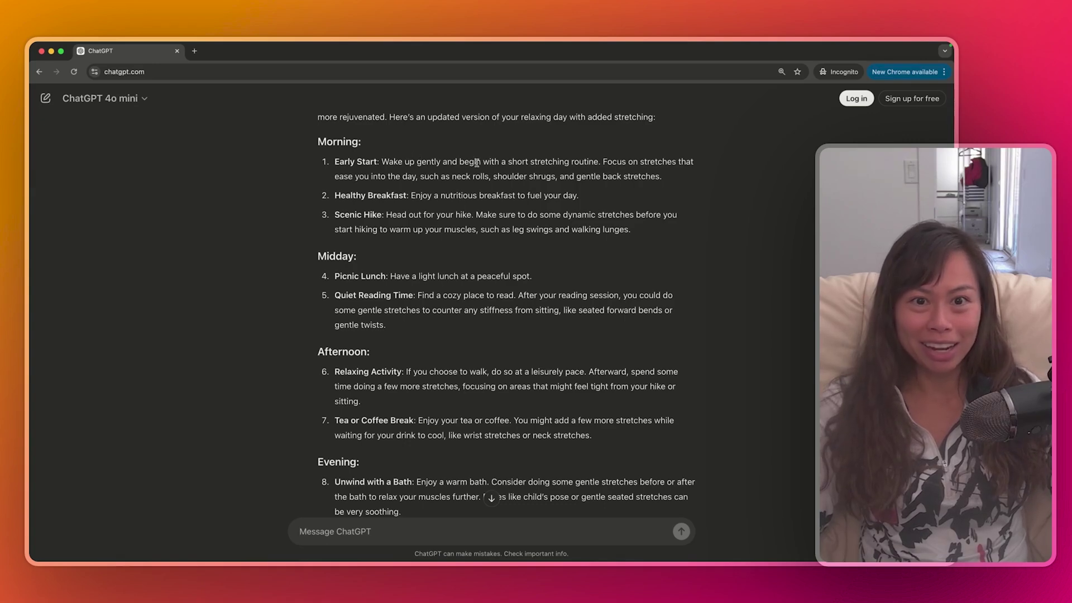
# Review the stretching routines added to items 3 through 6 of the updated plan
pyautogui.moveTo(476, 162); pyautogui.dragTo(601, 163)
pyautogui.click(600, 163)
pyautogui.scroll(-2, 537, 223)
pyautogui.moveTo(487, 160); pyautogui.dragTo(502, 173)
pyautogui.click(508, 169)
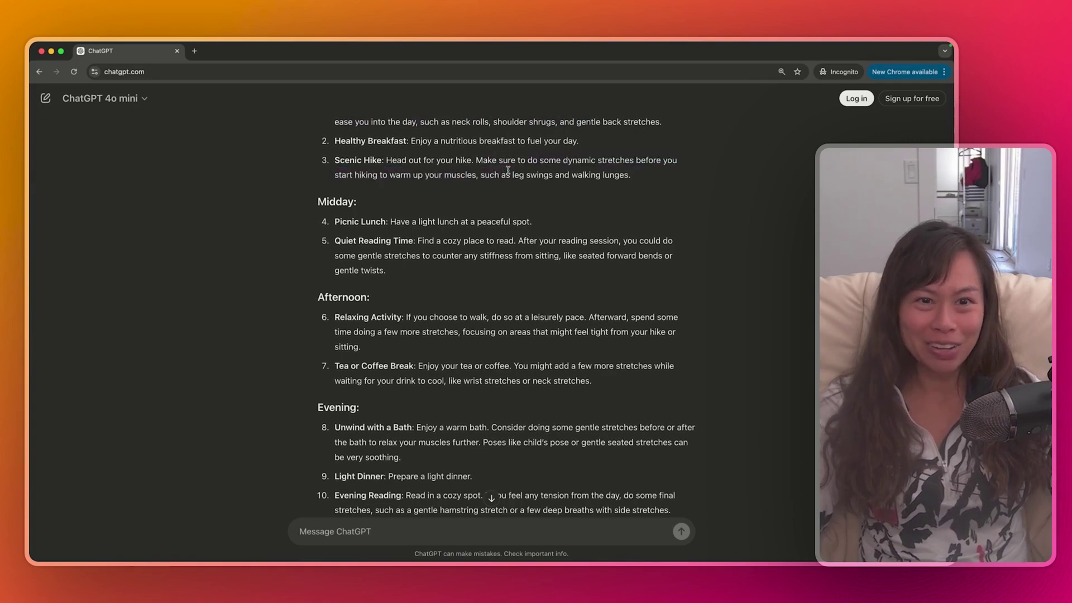
pyautogui.scroll(-1, 511, 224)
pyautogui.scroll(-1, 485, 283)
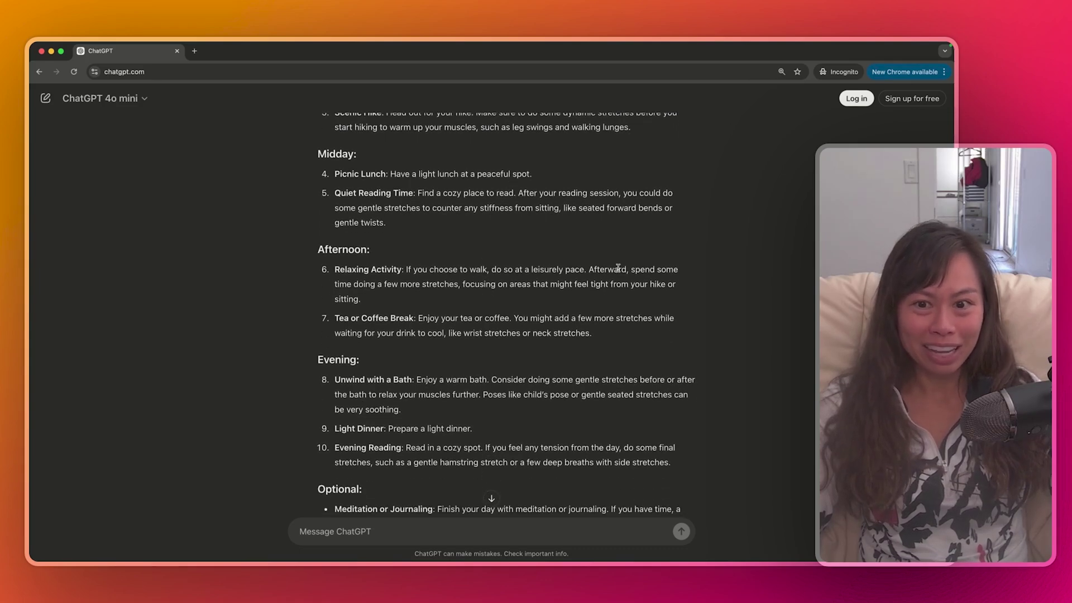
pyautogui.moveTo(618, 268); pyautogui.dragTo(619, 287)
pyautogui.click(590, 308)
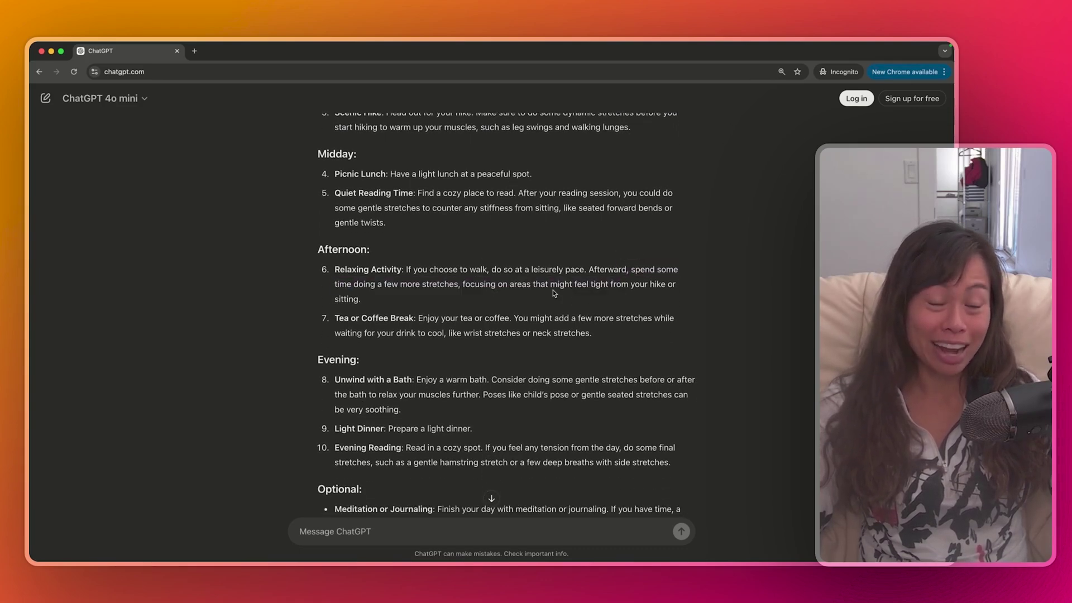
pyautogui.moveTo(554, 293); pyautogui.dragTo(535, 276)
pyautogui.click(527, 307)
pyautogui.scroll(-3, 527, 308)
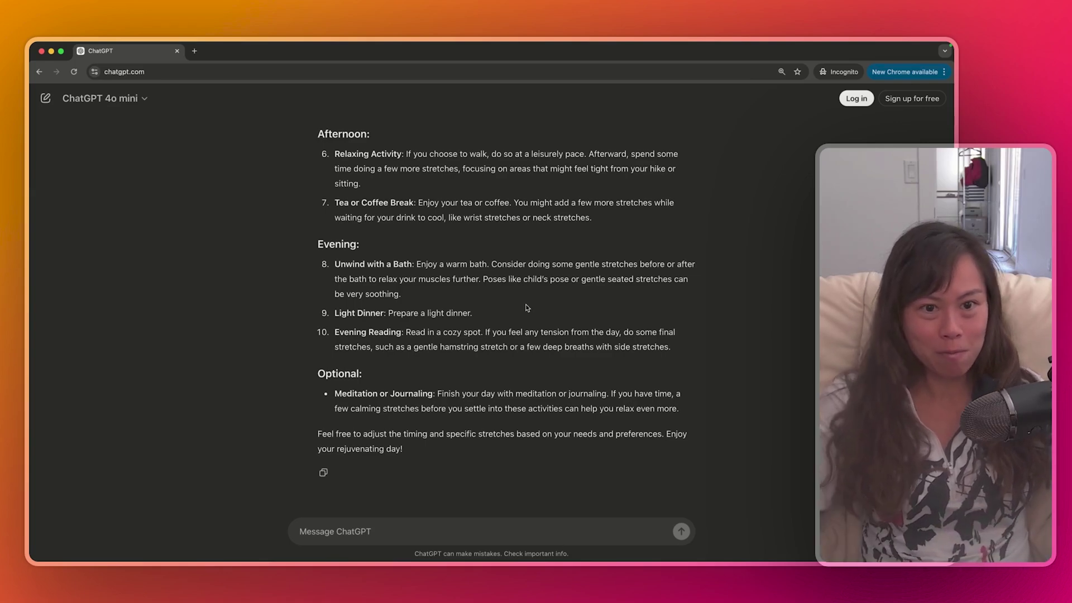
# Read the rest of the updated plan through Evening, Optional and the closing note
pyautogui.scroll(6, 552, 374)
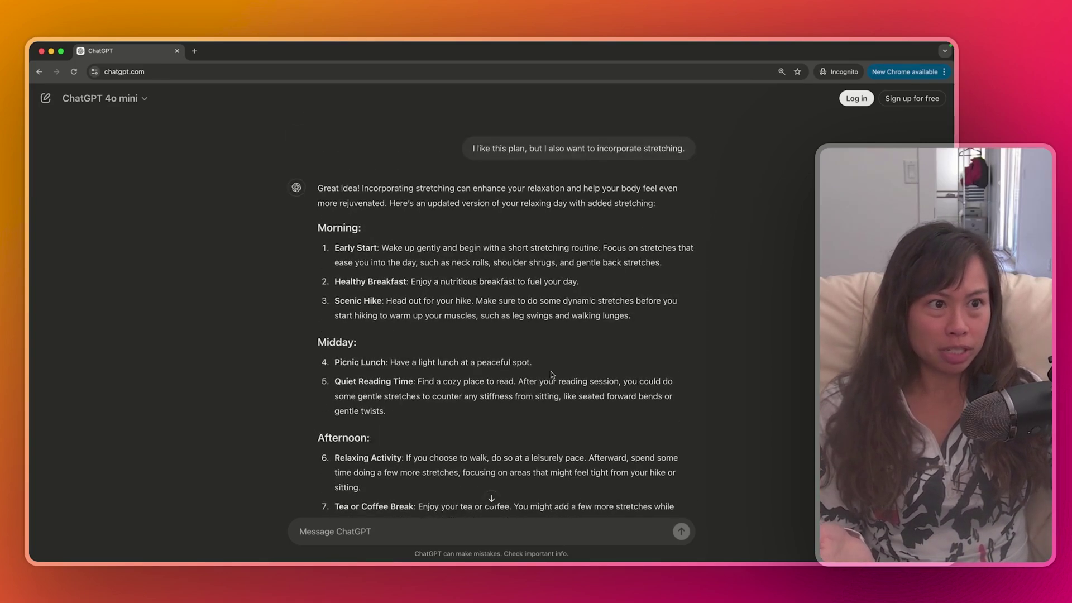
pyautogui.scroll(5, 552, 374)
pyautogui.scroll(-6, 552, 374)
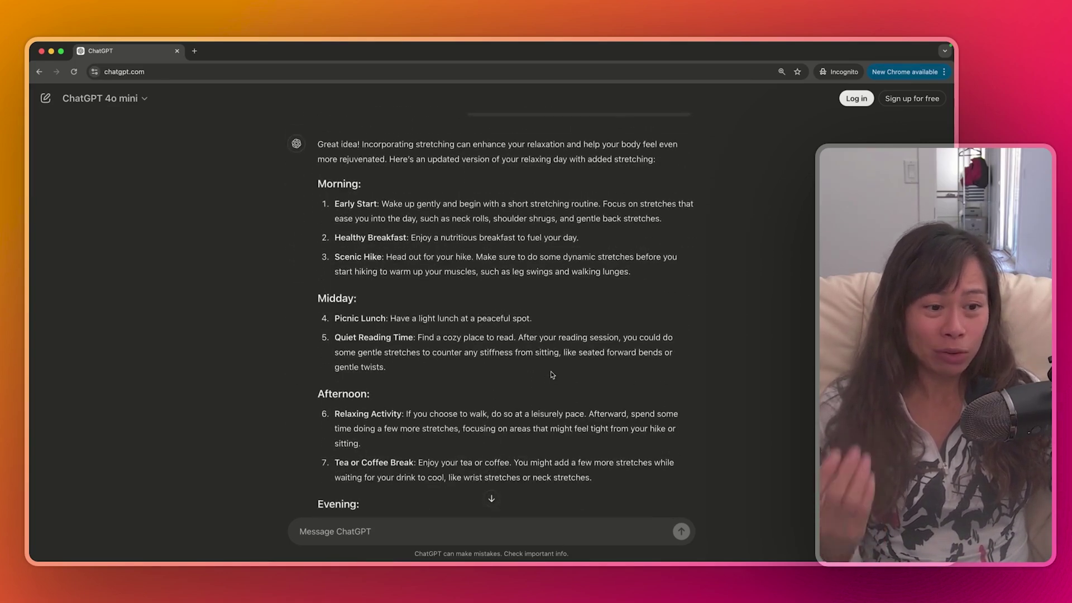
pyautogui.scroll(-1, 558, 362)
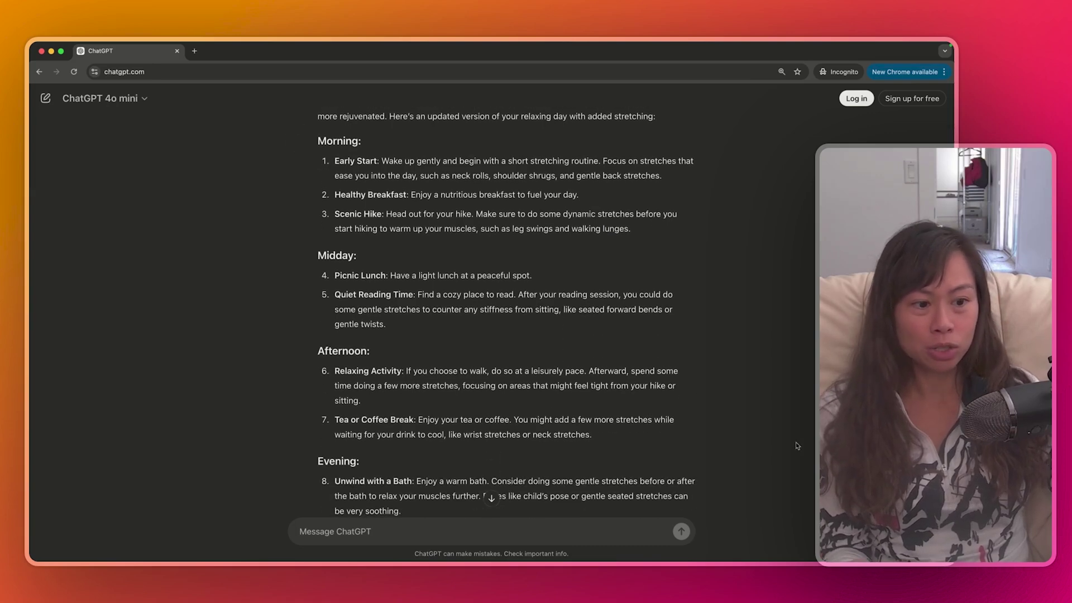
pyautogui.scroll(-2, 550, 377)
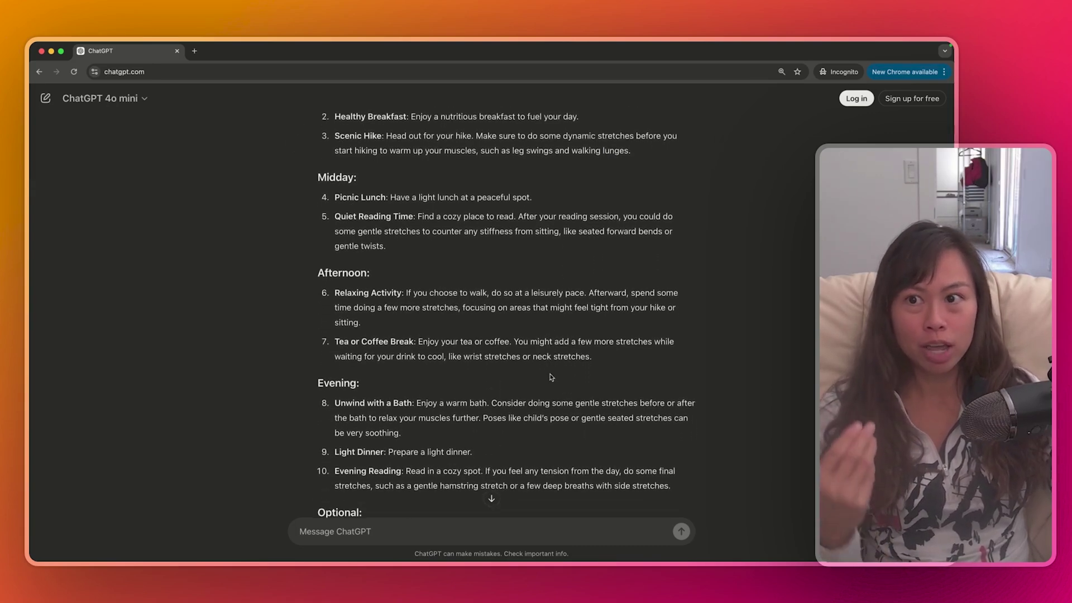
pyautogui.scroll(-3, 552, 377)
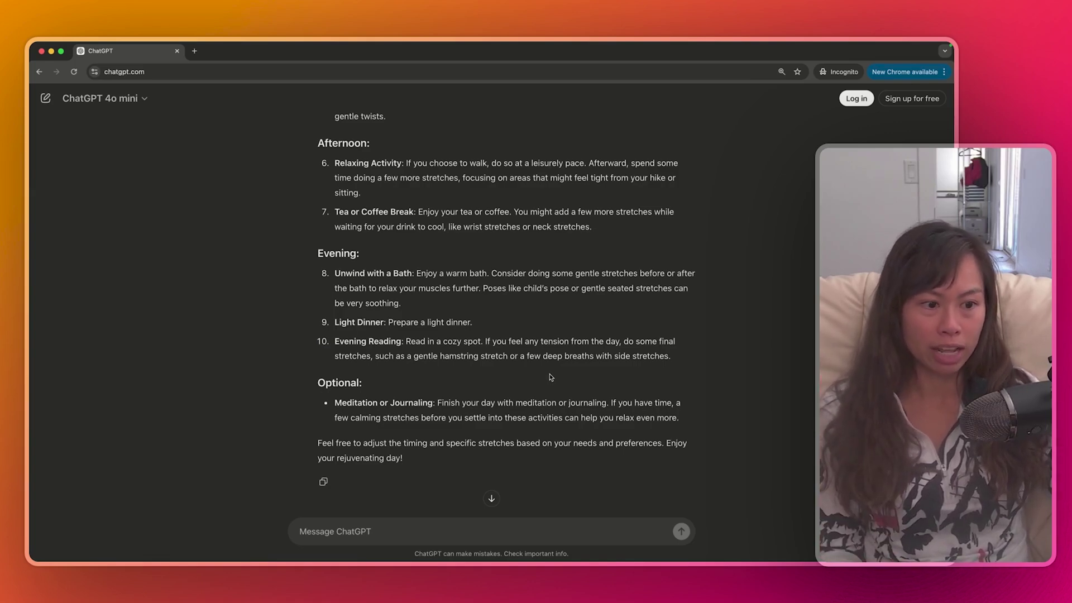
pyautogui.scroll(-1, 551, 377)
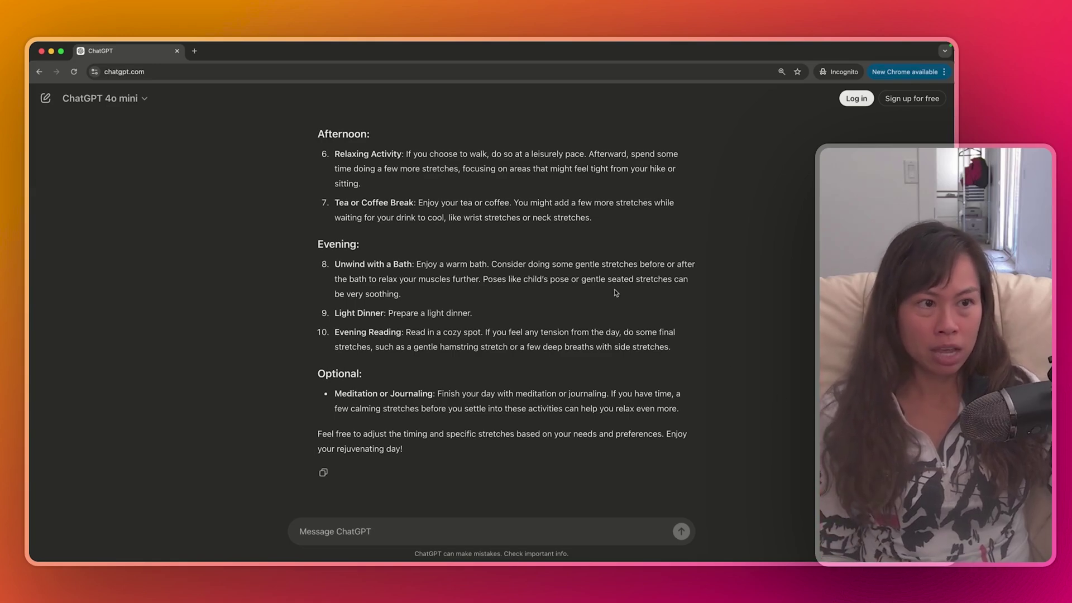
# Go to the Create an account page for a free account
pyautogui.click(895, 105)
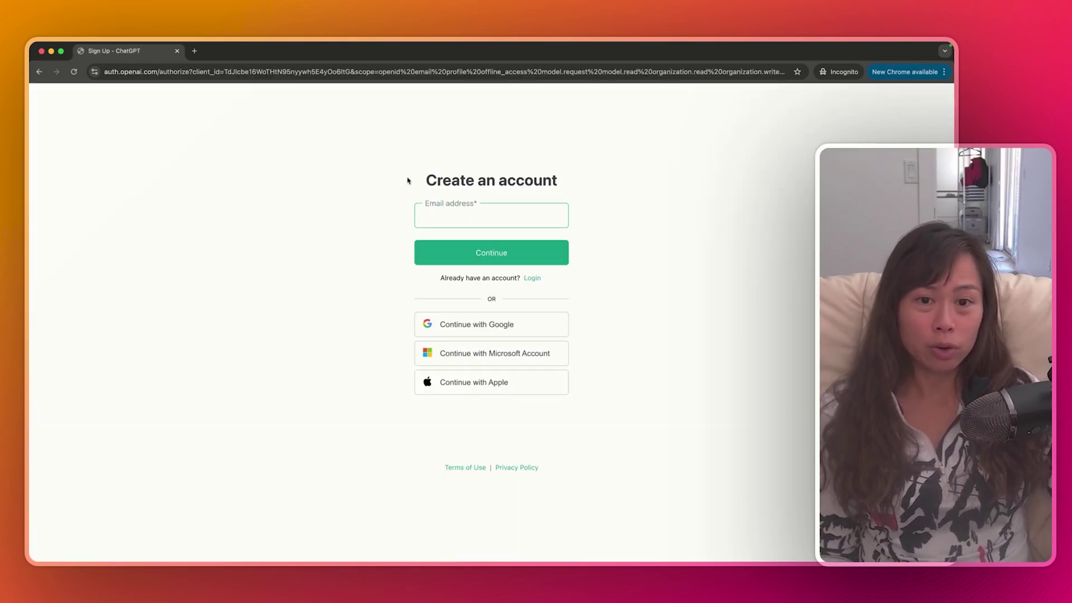
pyautogui.moveTo(408, 180); pyautogui.dragTo(582, 186)
pyautogui.click(558, 197)
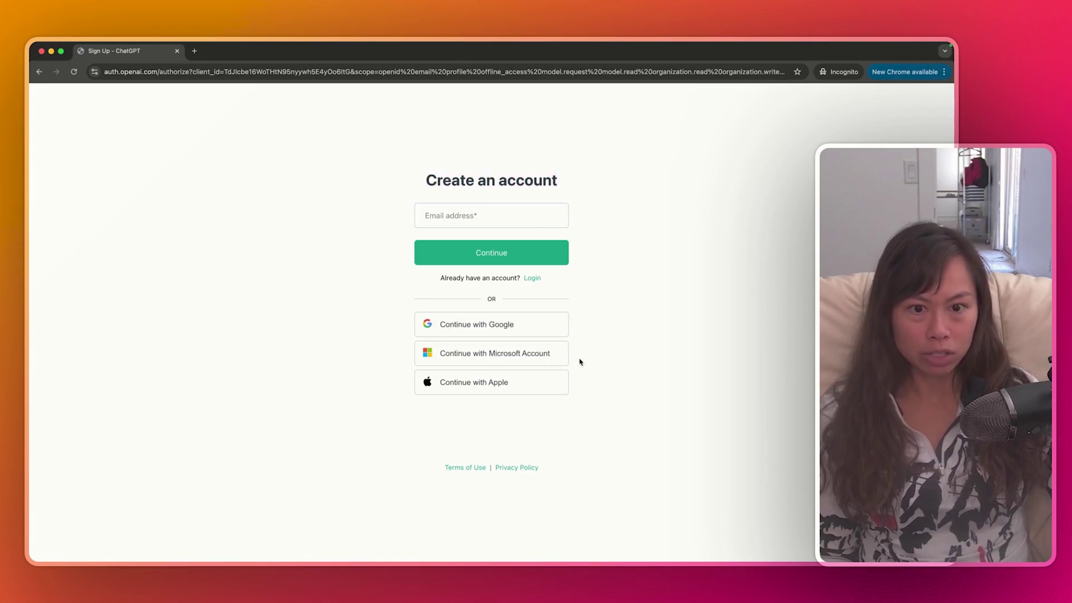
# Enter a sign-up e-mail address, continue, and type an account password
pyautogui.click(536, 215)
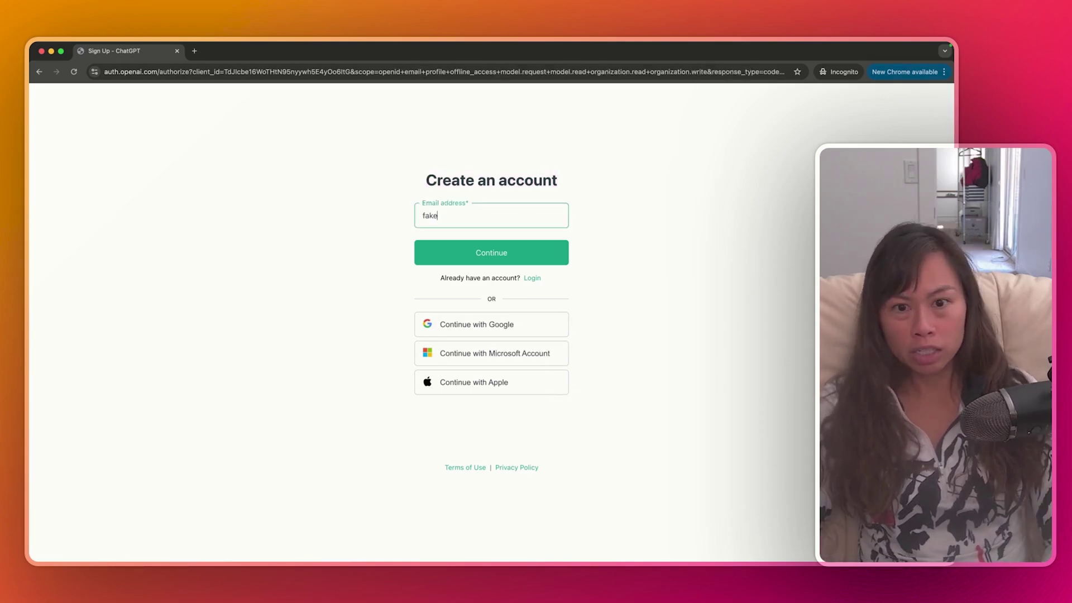
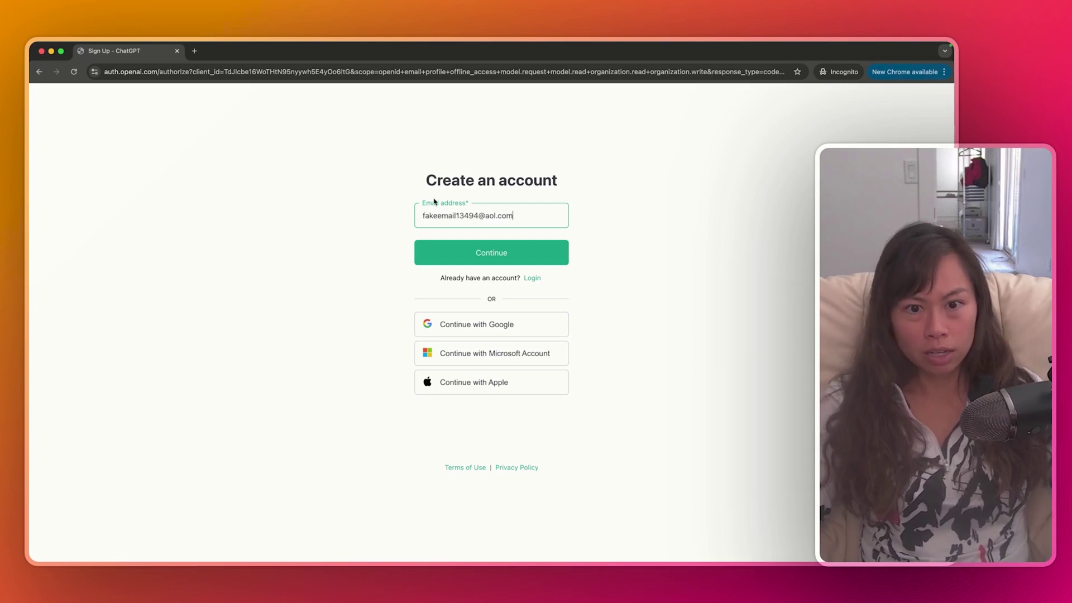
pyautogui.click(462, 253)
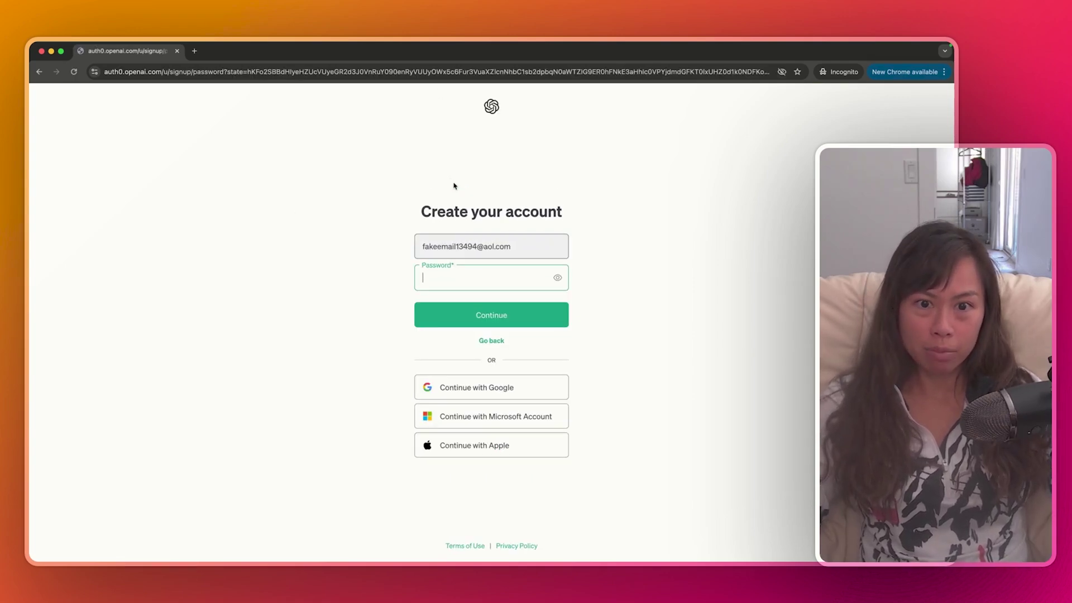
pyautogui.write('*********')
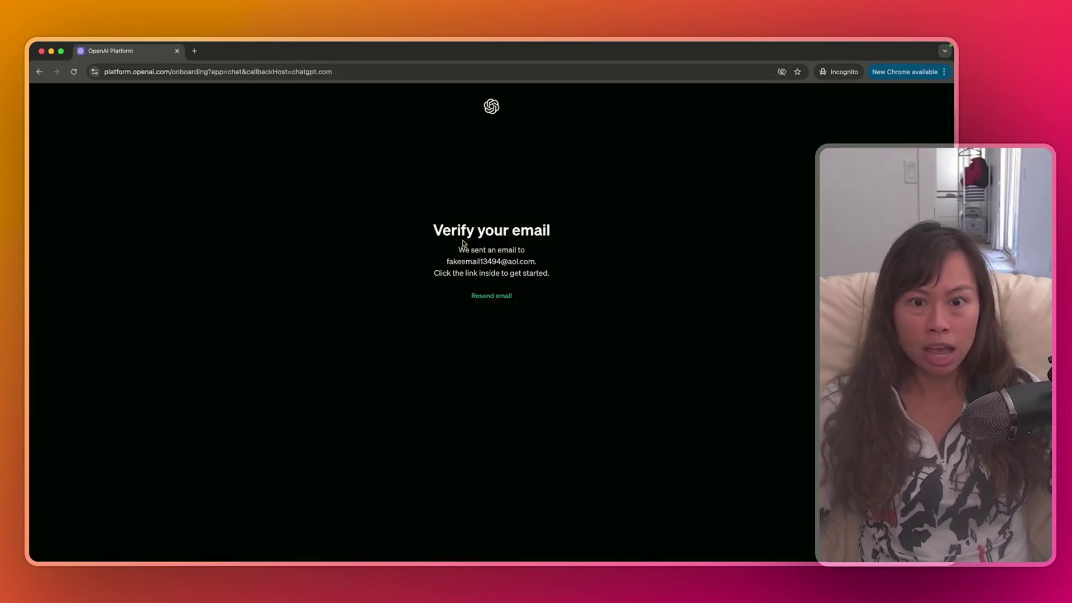
# Review the verify-your-email message and the address it was sent to
pyautogui.moveTo(434, 223); pyautogui.dragTo(580, 297)
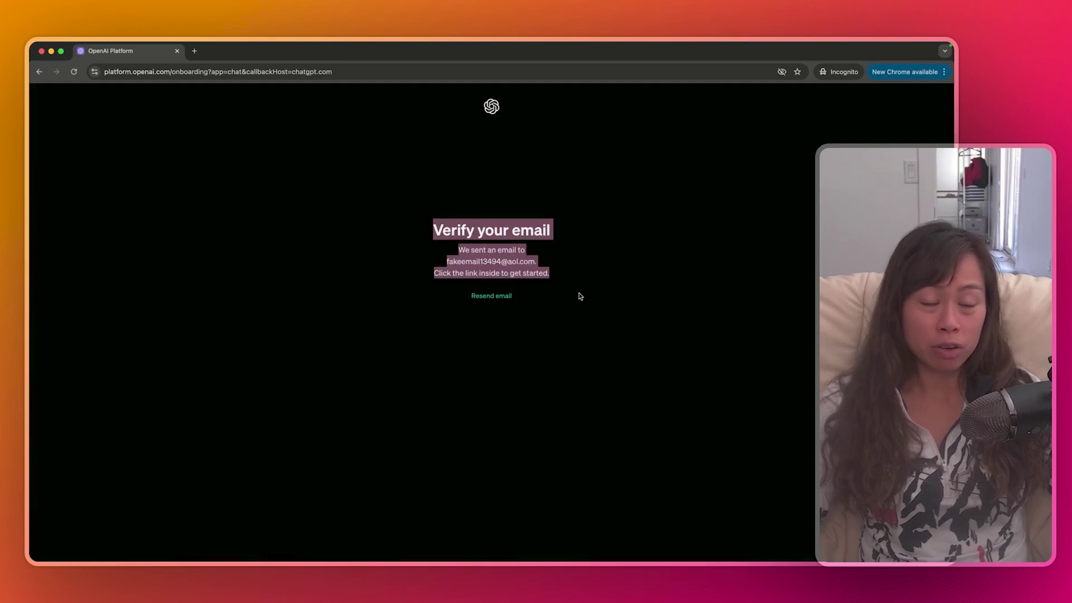
pyautogui.click(580, 296)
pyautogui.moveTo(549, 255); pyautogui.dragTo(437, 266)
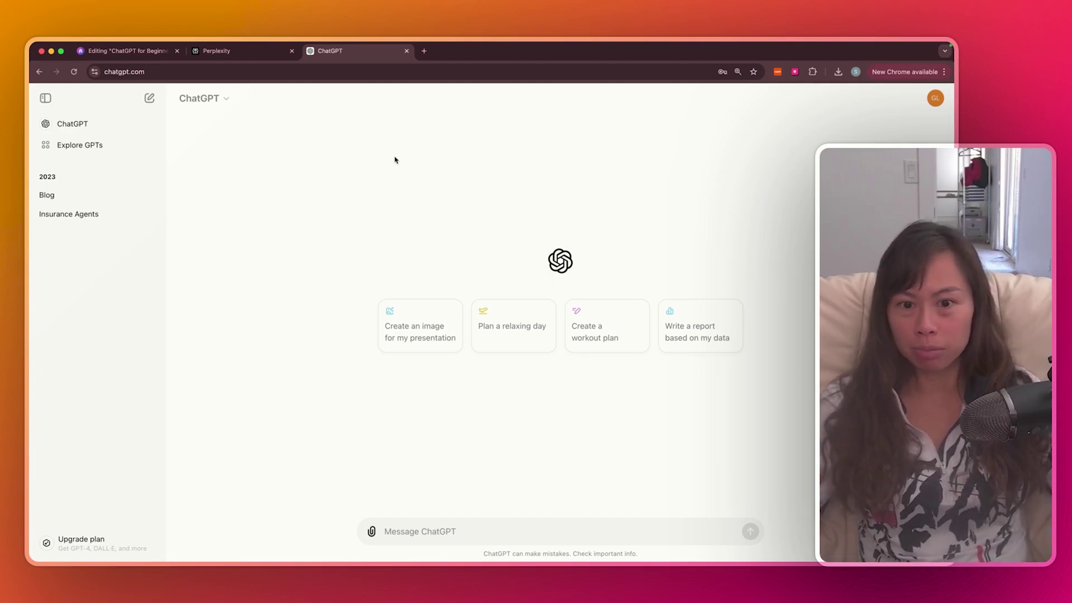
pyautogui.click(219, 101)
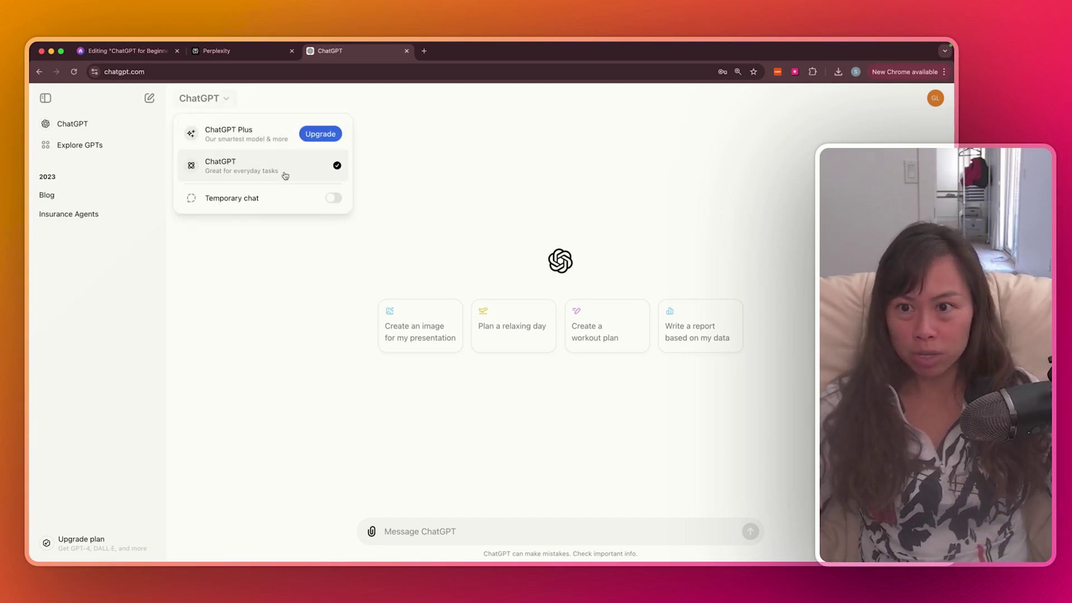
pyautogui.click(286, 176)
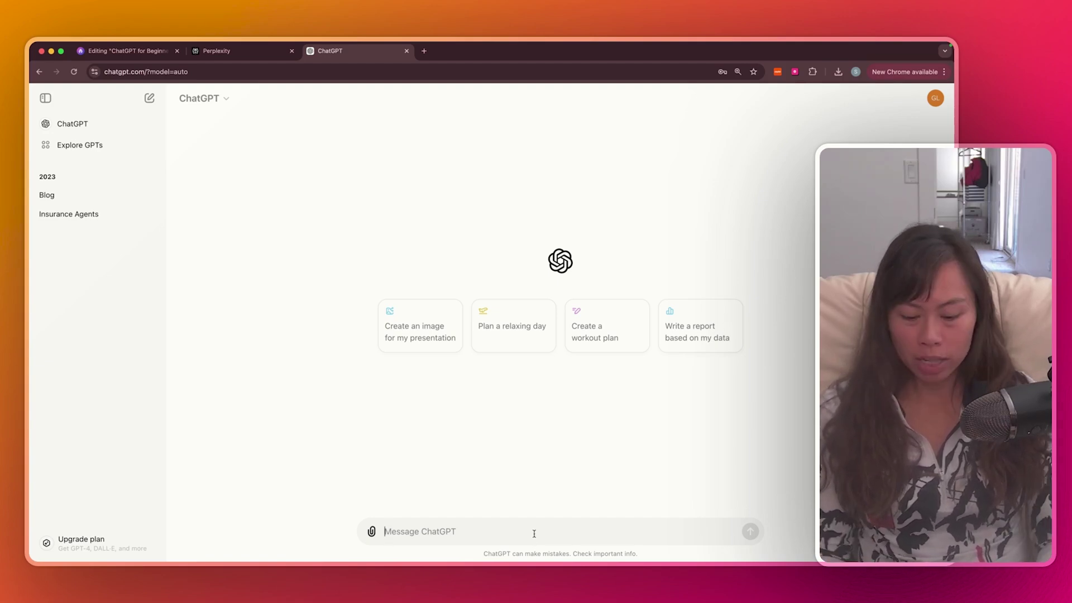
# Ask ChatGPT to 'create a business plan for a local donut shop'
pyautogui.write('create a business plan for a')
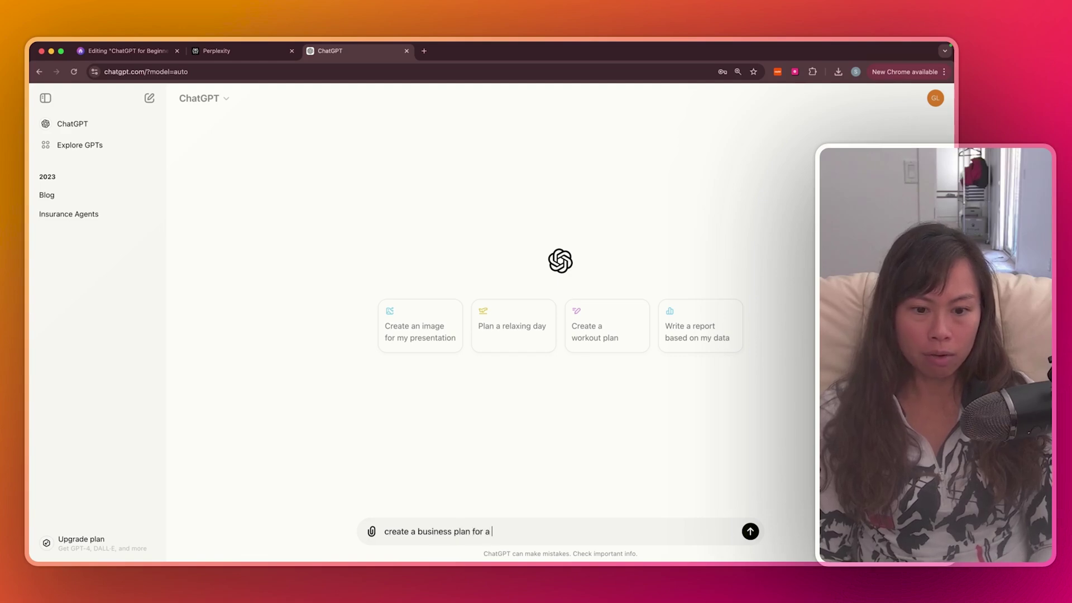
pyautogui.write('local donut shop')
pyautogui.press('Return')
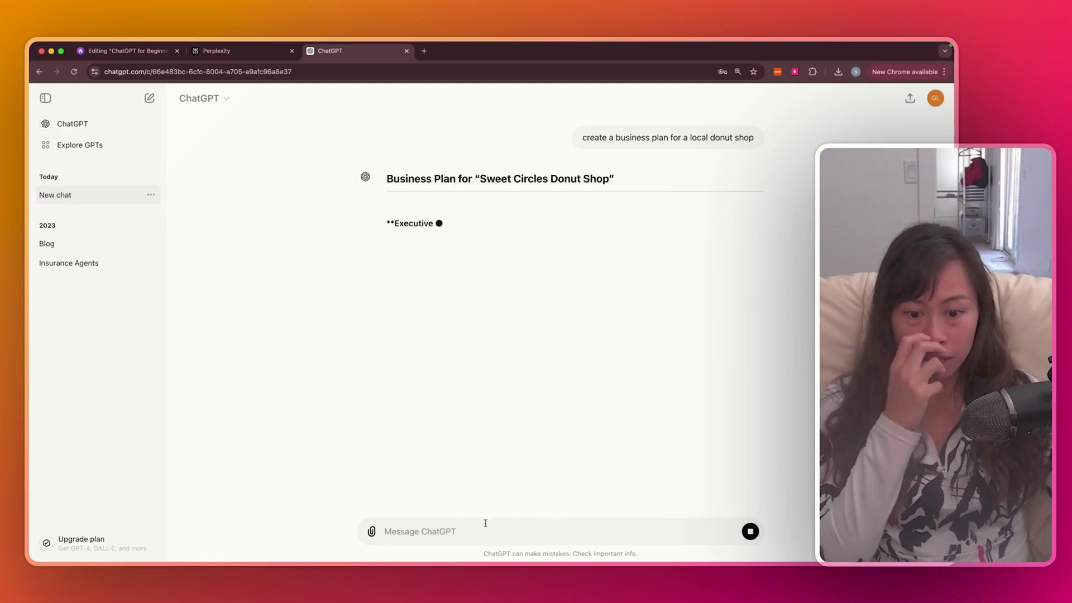
pyautogui.moveTo(754, 137); pyautogui.dragTo(529, 136)
pyautogui.click(461, 136)
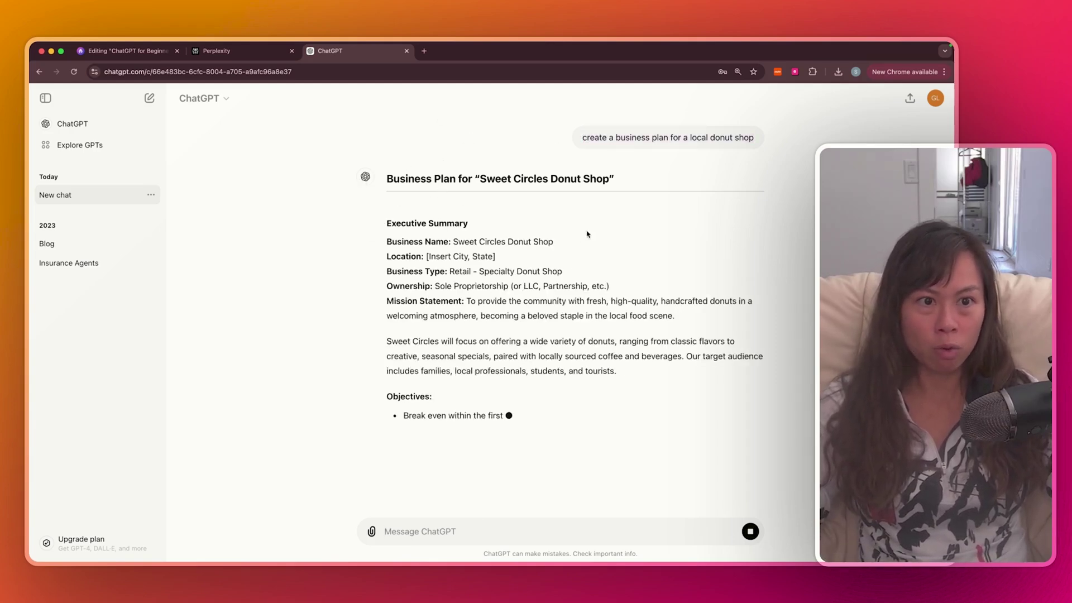
# Read through the Sweet Circles Donut Shop plan into its Marketing Plan
pyautogui.scroll(-3, 476, 344)
pyautogui.scroll(-4, 475, 343)
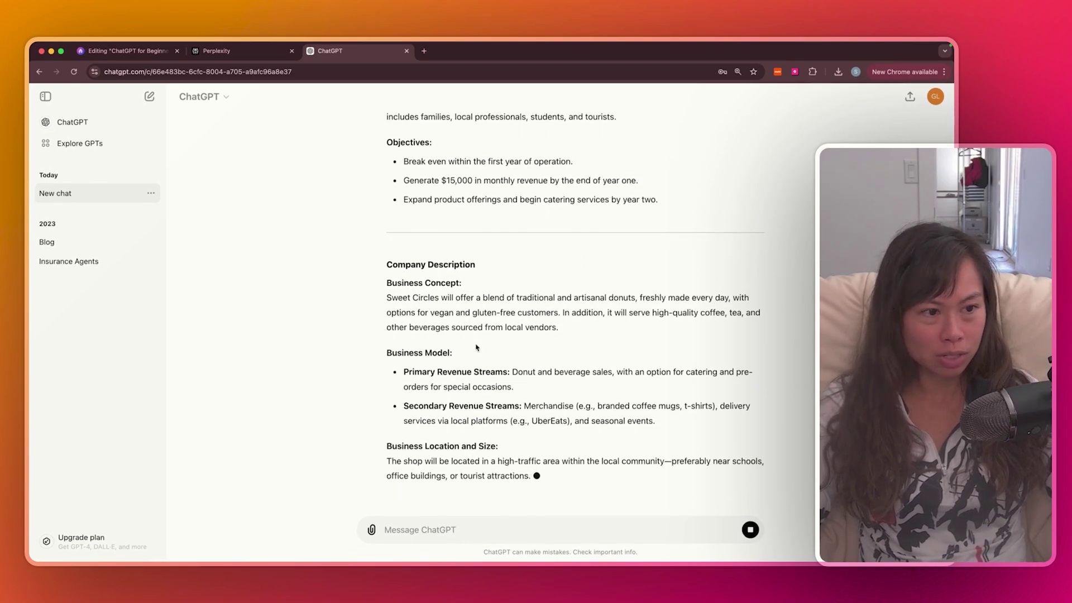
pyautogui.scroll(-5, 475, 346)
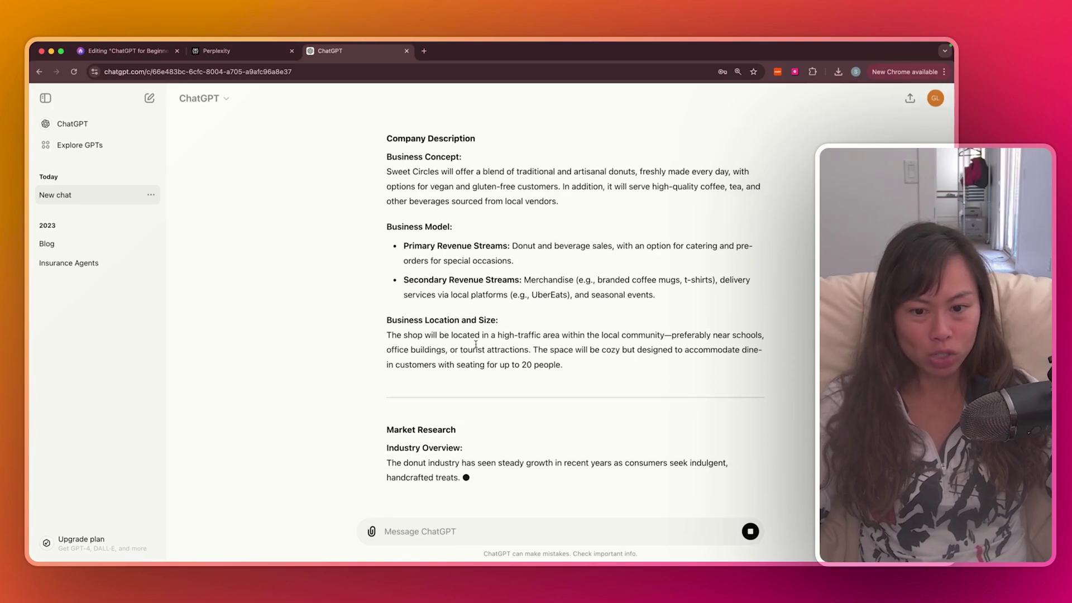
pyautogui.scroll(2, 476, 344)
pyautogui.scroll(6, 476, 344)
pyautogui.scroll(-10, 476, 346)
pyautogui.scroll(-4, 476, 348)
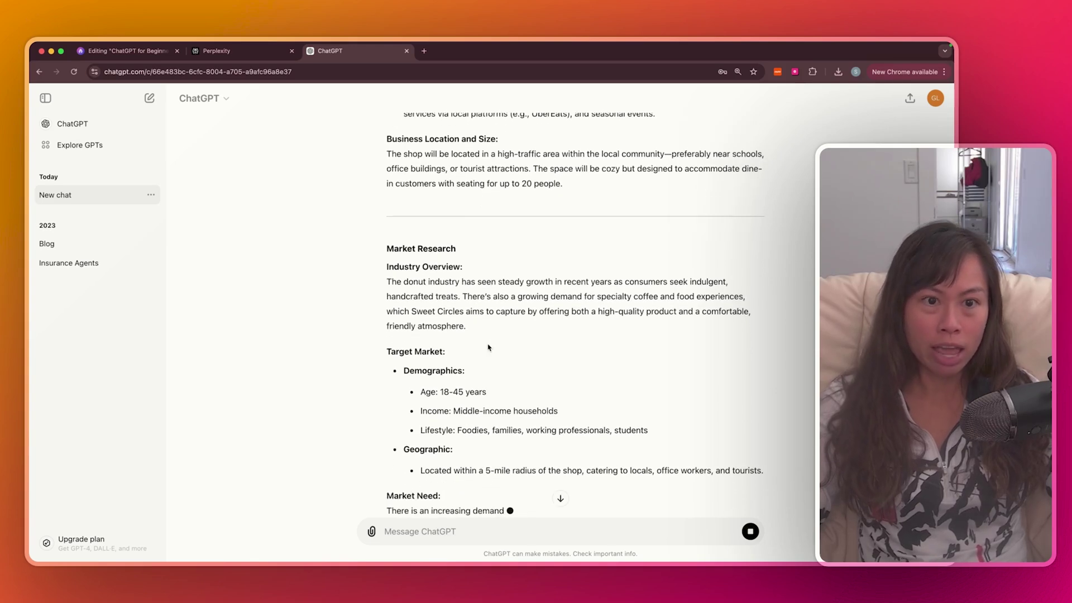
pyautogui.scroll(-3, 752, 512)
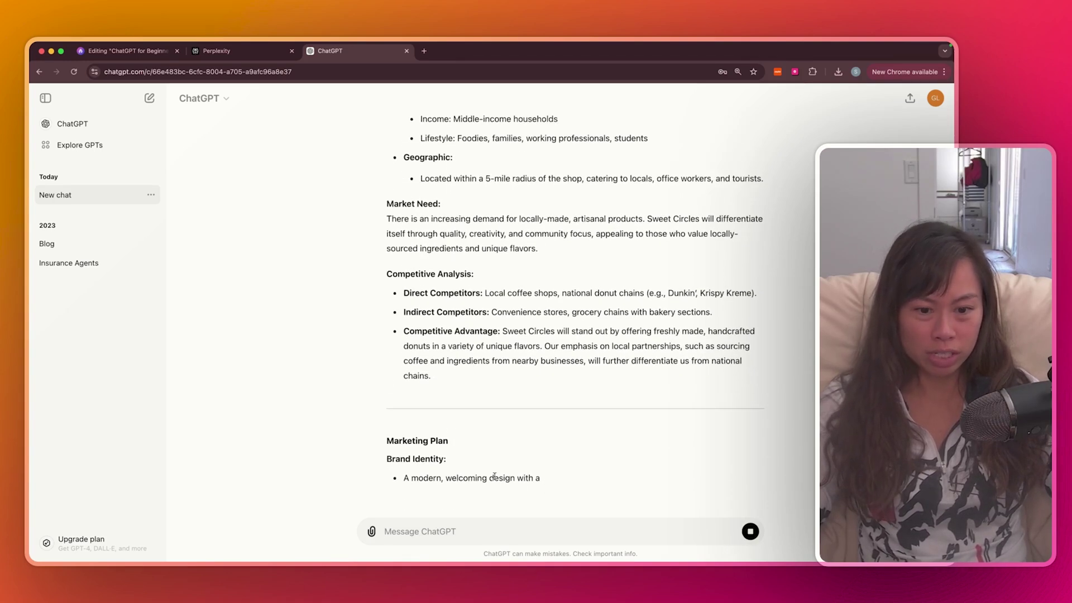
pyautogui.moveTo(403, 481); pyautogui.dragTo(585, 481)
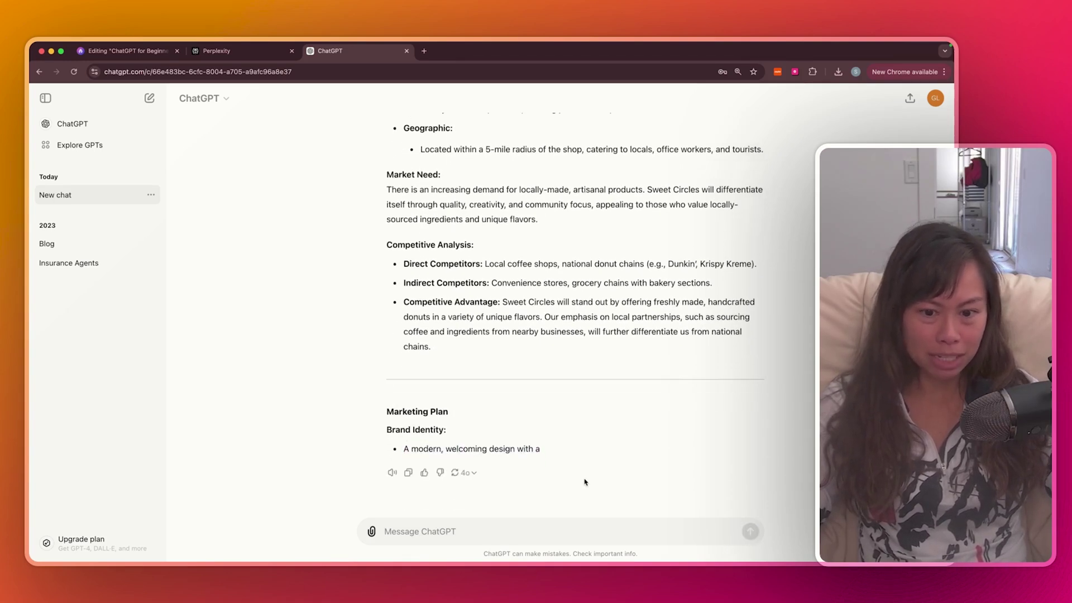
pyautogui.scroll(20, 537, 462)
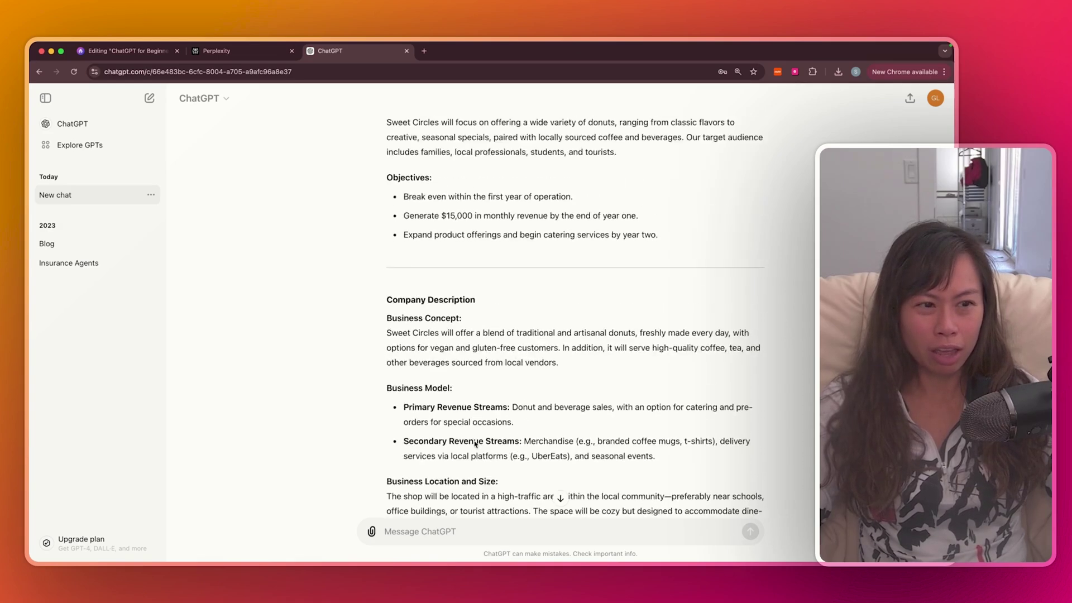
pyautogui.scroll(3, 475, 444)
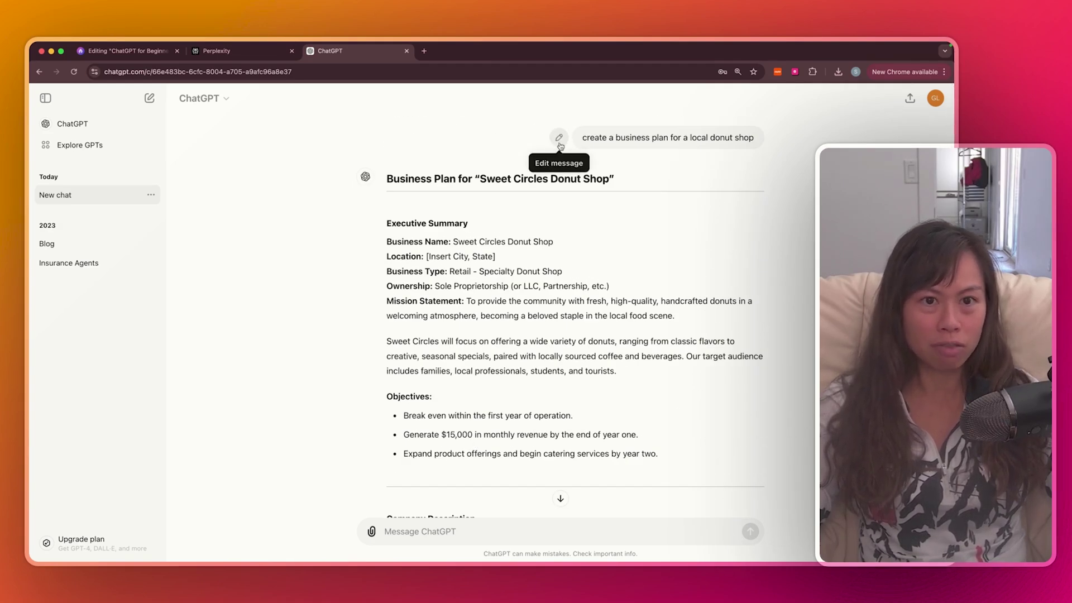
# Edit the donut-shop prompt to end with 'in Salt Lake City' and resend it
pyautogui.click(559, 137)
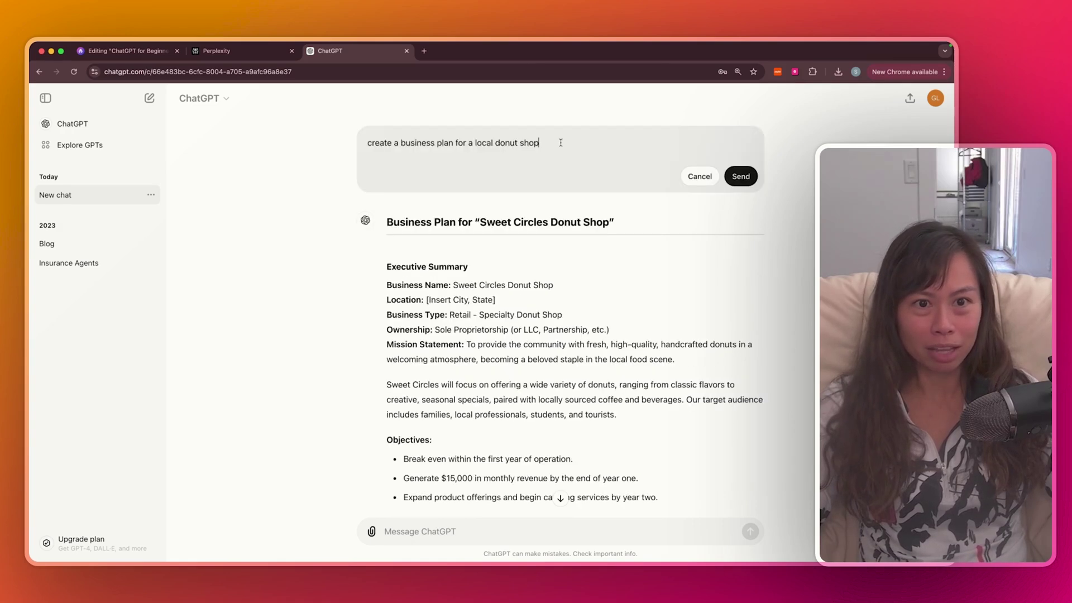
pyautogui.doubleClick(561, 142)
pyautogui.click(504, 143)
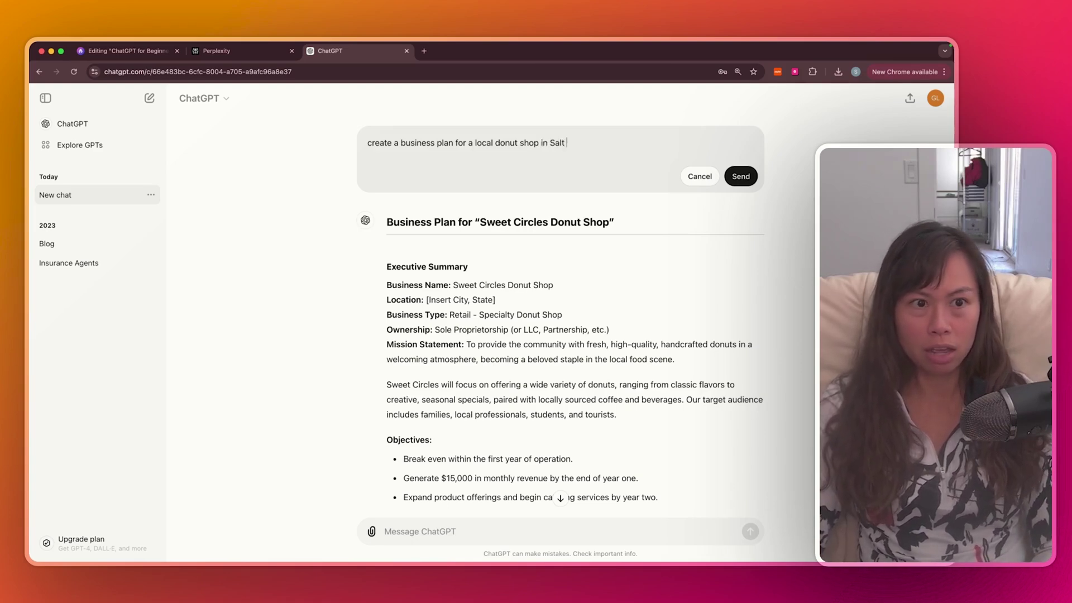
pyautogui.write('Lake City')
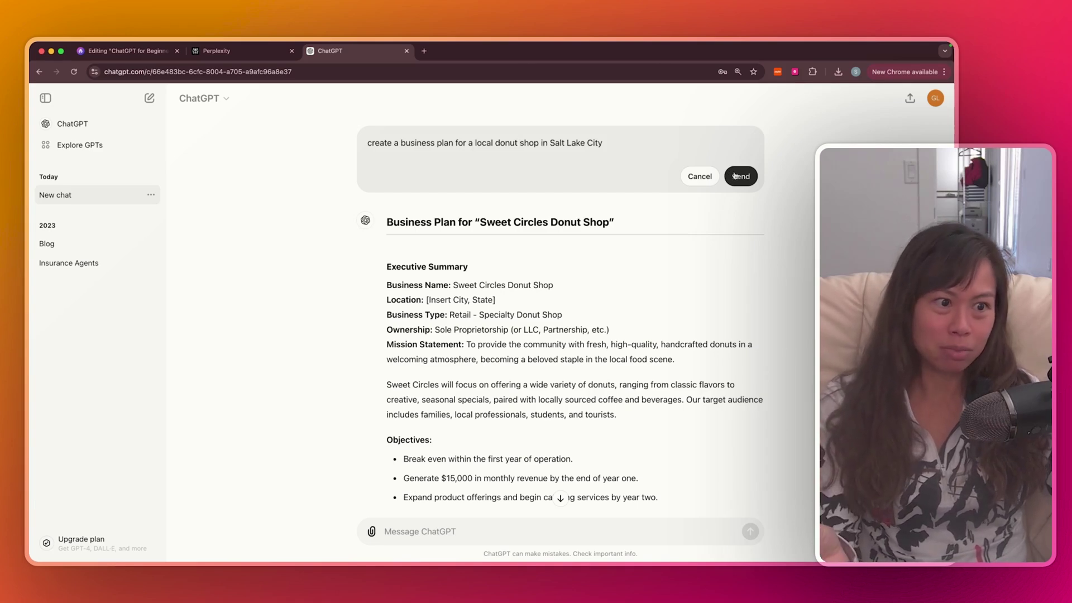
pyautogui.click(735, 175)
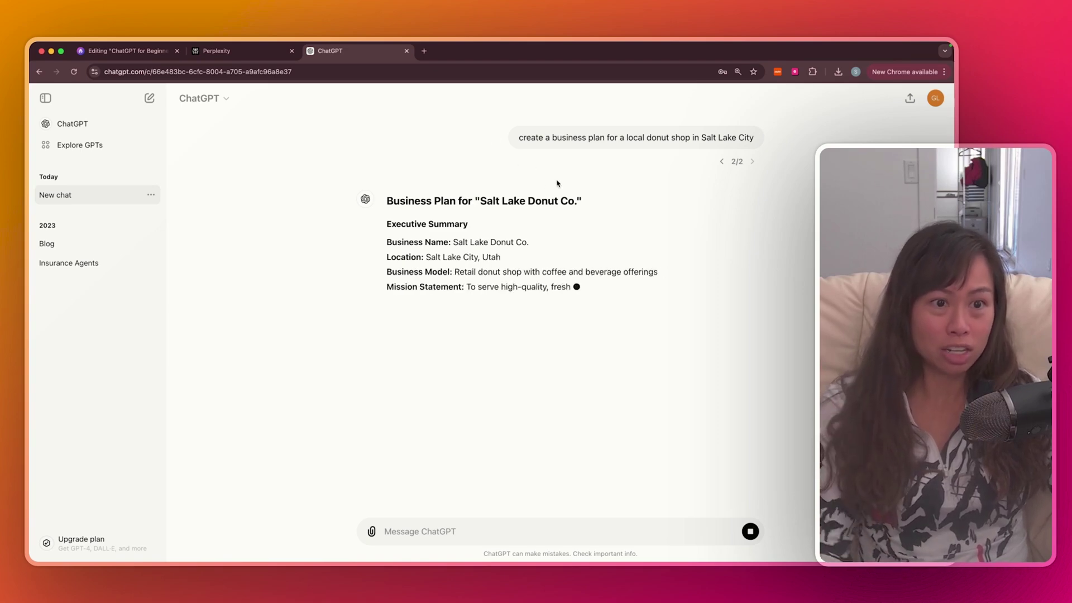
pyautogui.click(720, 163)
pyautogui.scroll(3, 720, 163)
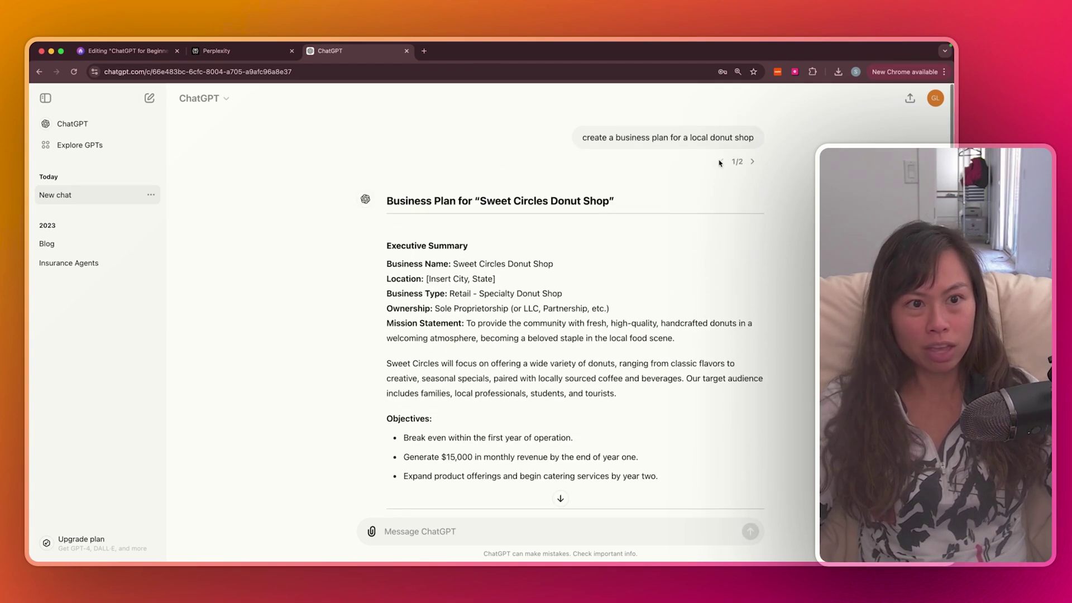
pyautogui.tripleClick(682, 136)
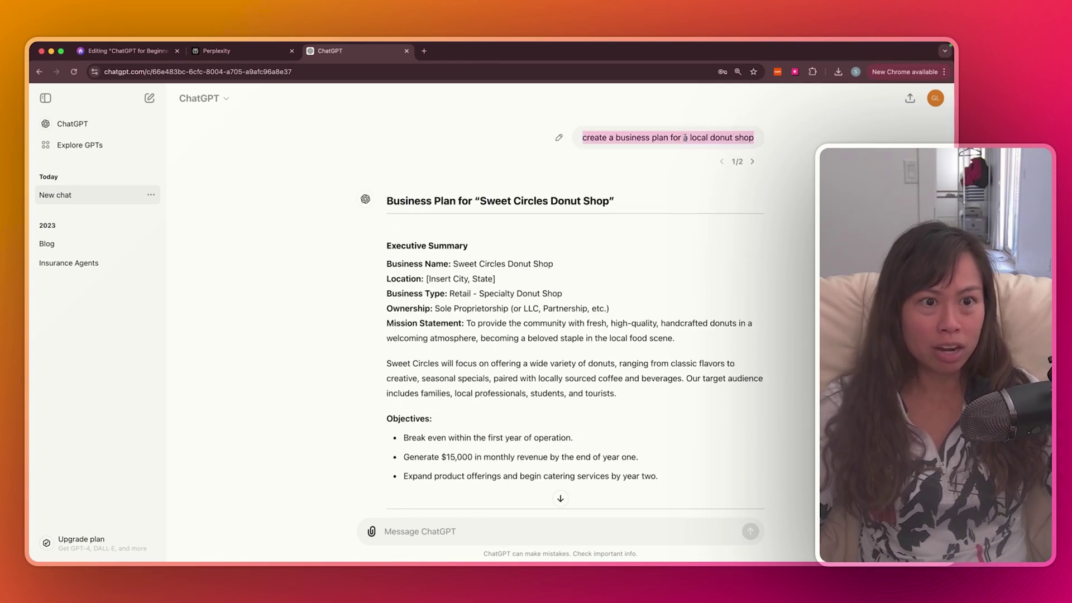
pyautogui.scroll(-3, 731, 195)
pyautogui.scroll(3, 748, 167)
pyautogui.click(753, 163)
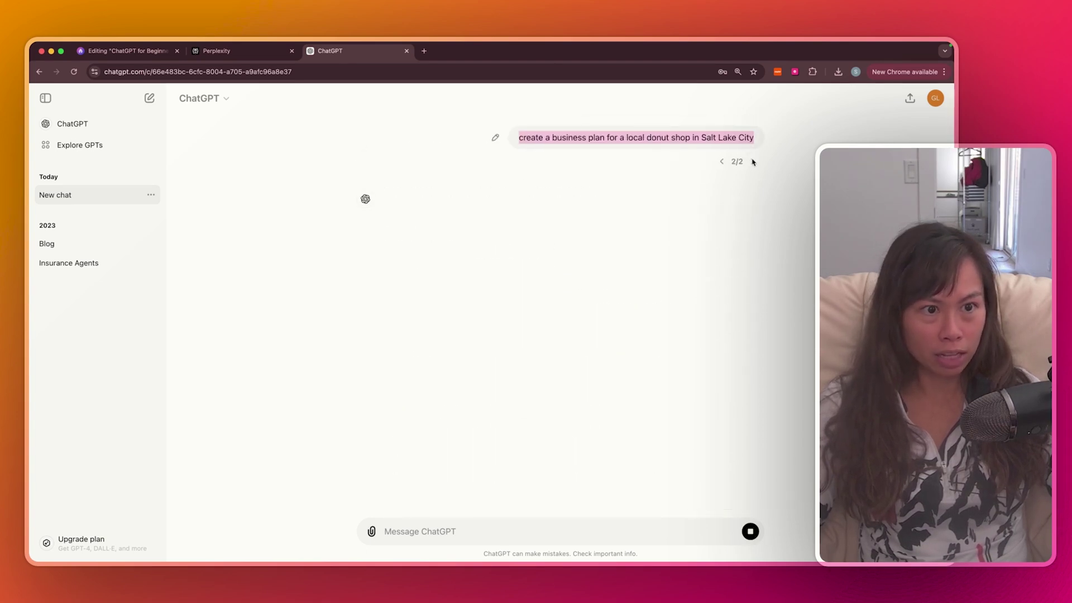
pyautogui.scroll(3, 696, 193)
pyautogui.scroll(2, 696, 193)
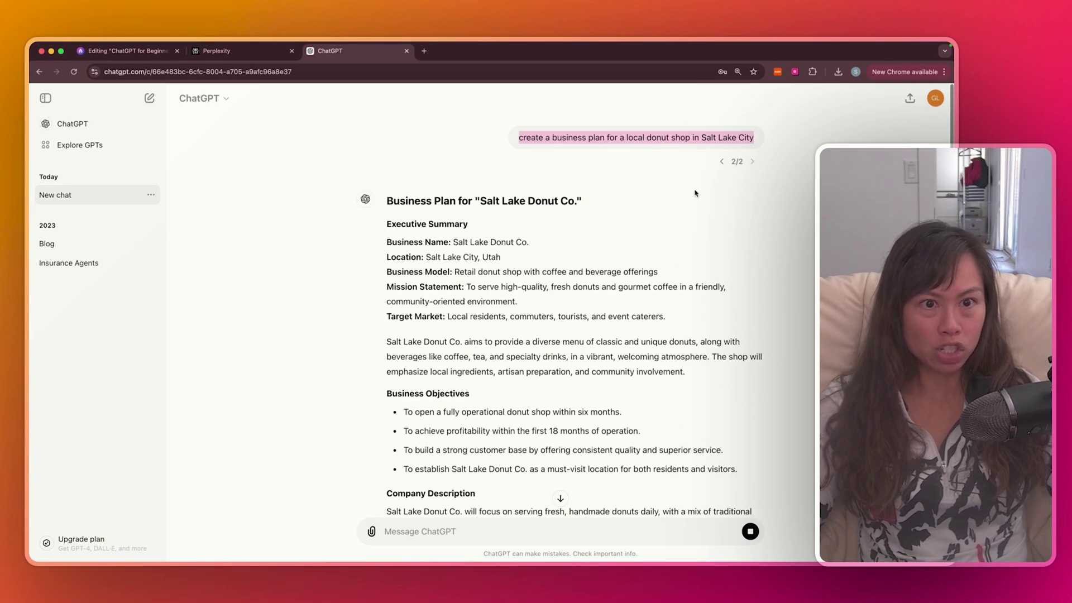
pyautogui.moveTo(546, 137); pyautogui.dragTo(746, 134)
pyautogui.click(573, 229)
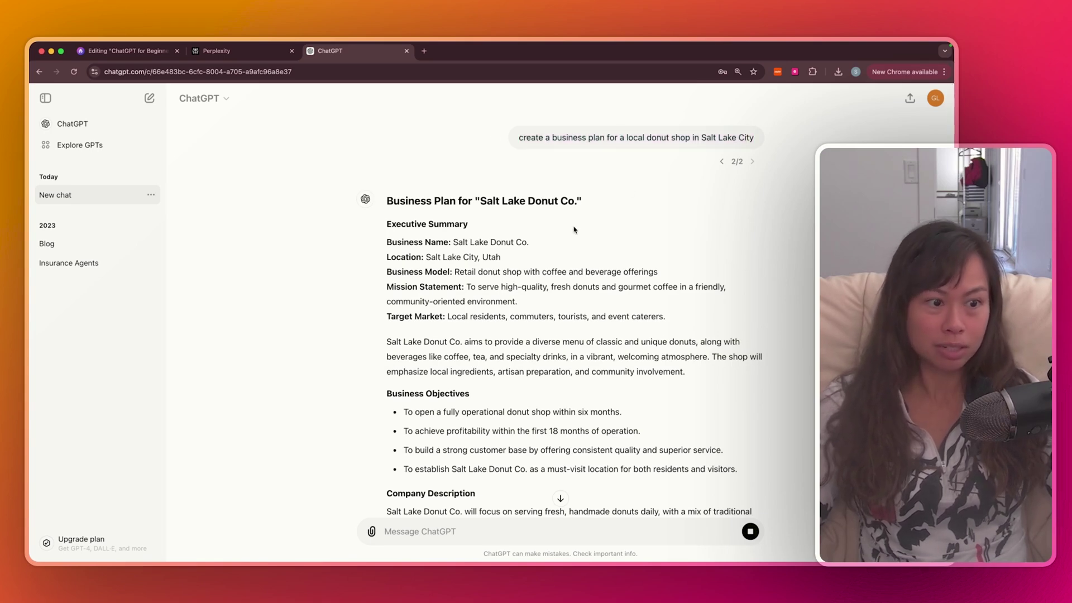
pyautogui.tripleClick(597, 138)
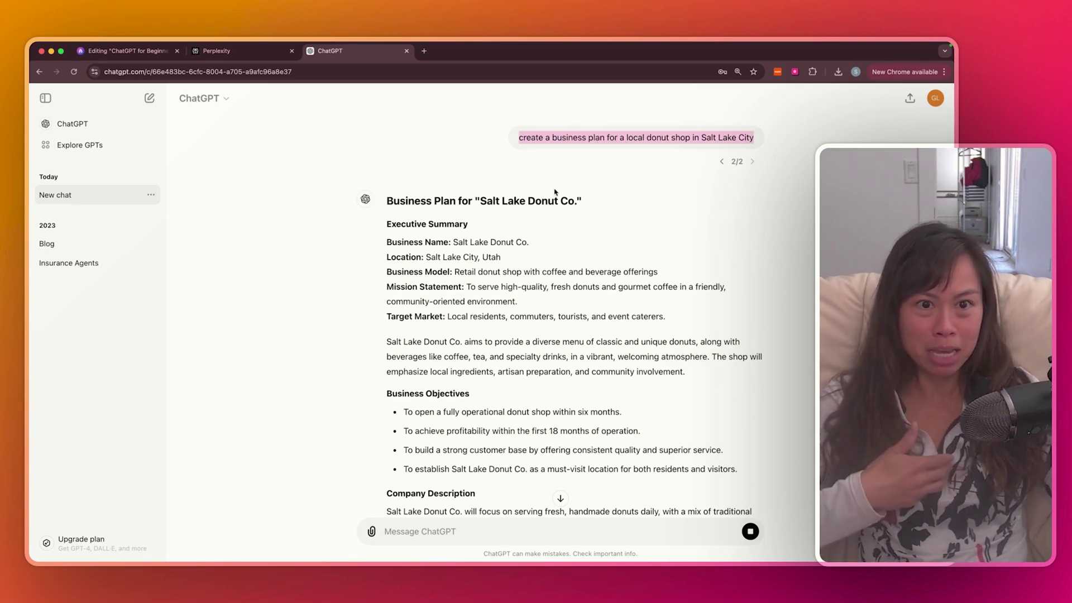
pyautogui.scroll(-5, 578, 184)
pyautogui.scroll(5, 582, 217)
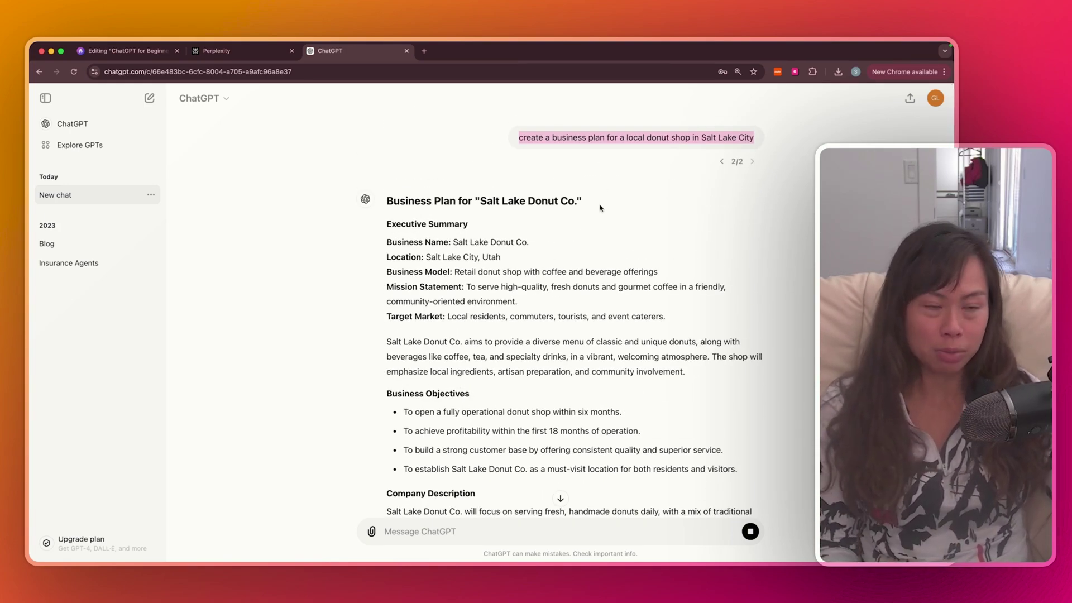
# Scroll to the plan's Funding Requirements ($60,000), Growth Strategy and Conclusion
pyautogui.scroll(-15, 609, 256)
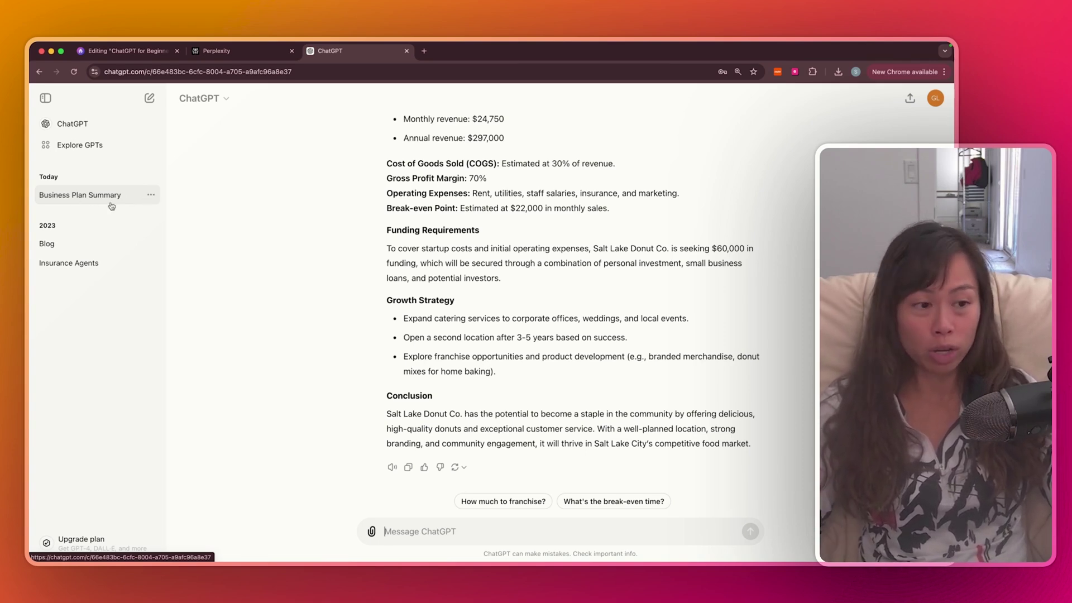
# Rename the Business Plan Summary chat to 'Donut shop SLC'
pyautogui.click(152, 197)
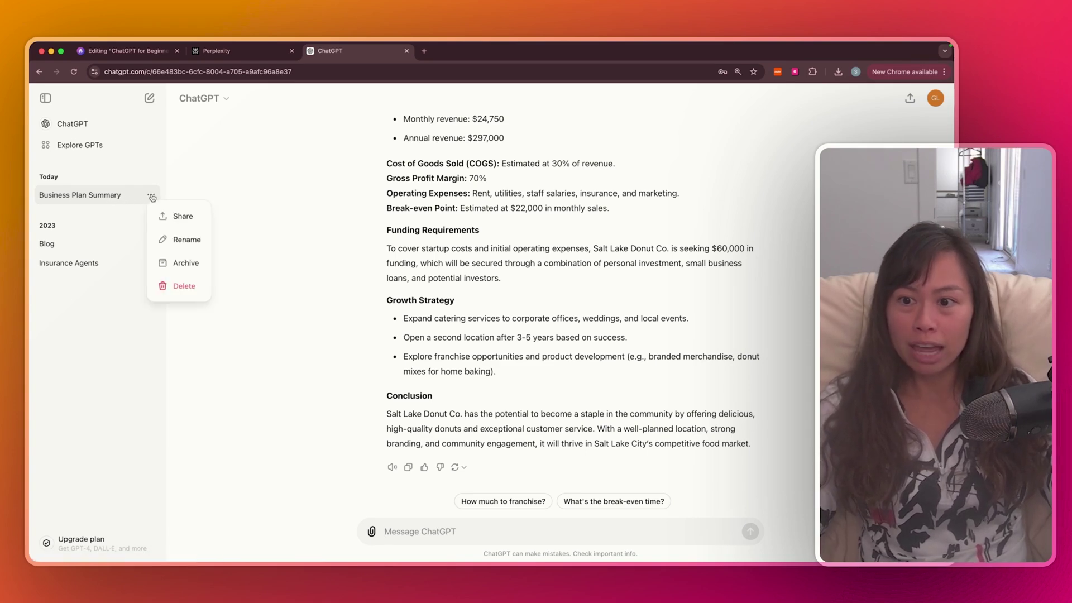
pyautogui.click(174, 246)
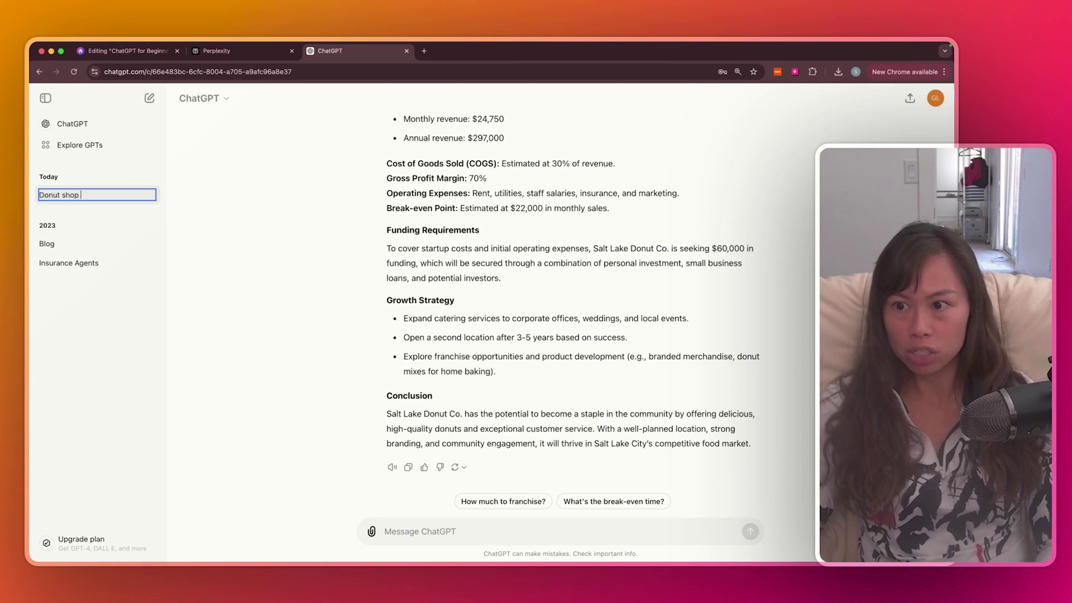
pyautogui.write('Donut shop SLC')
pyautogui.press('Return')
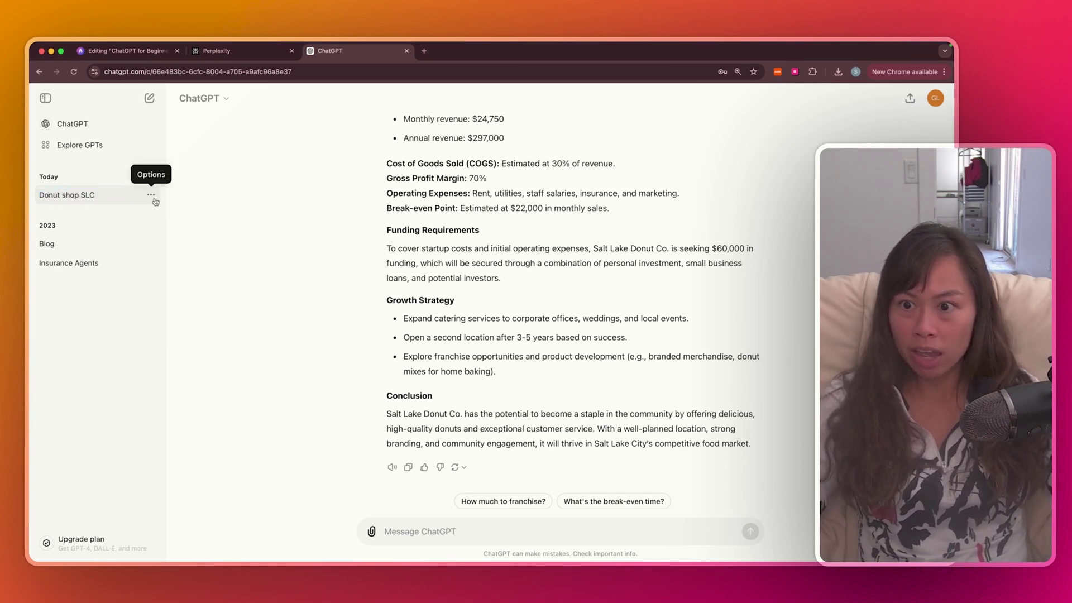
# Create and copy a public share link for the Donut shop SLC chat
pyautogui.click(150, 194)
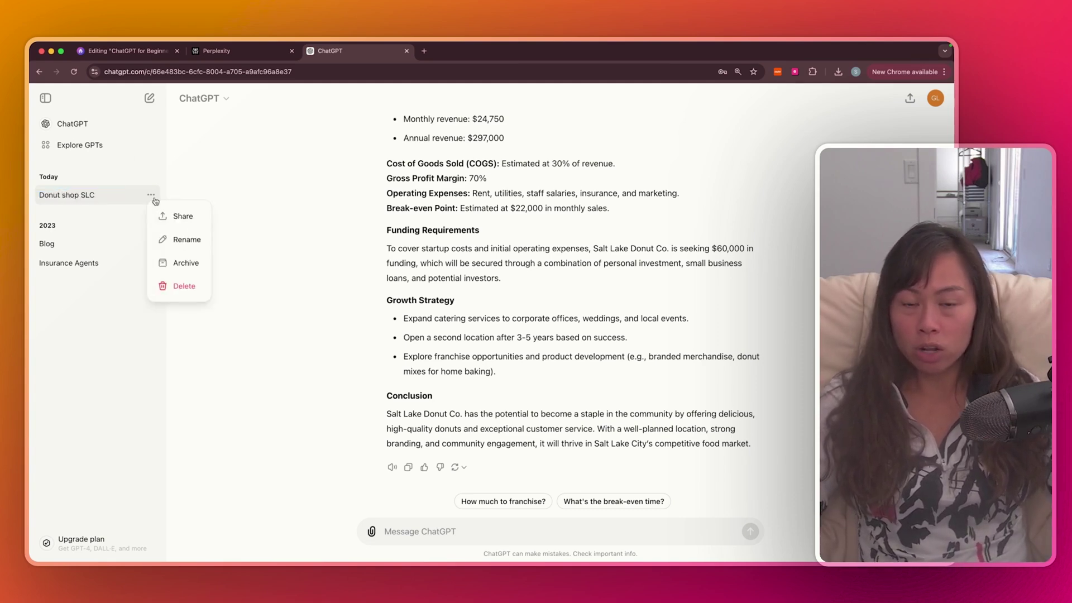
pyautogui.click(173, 217)
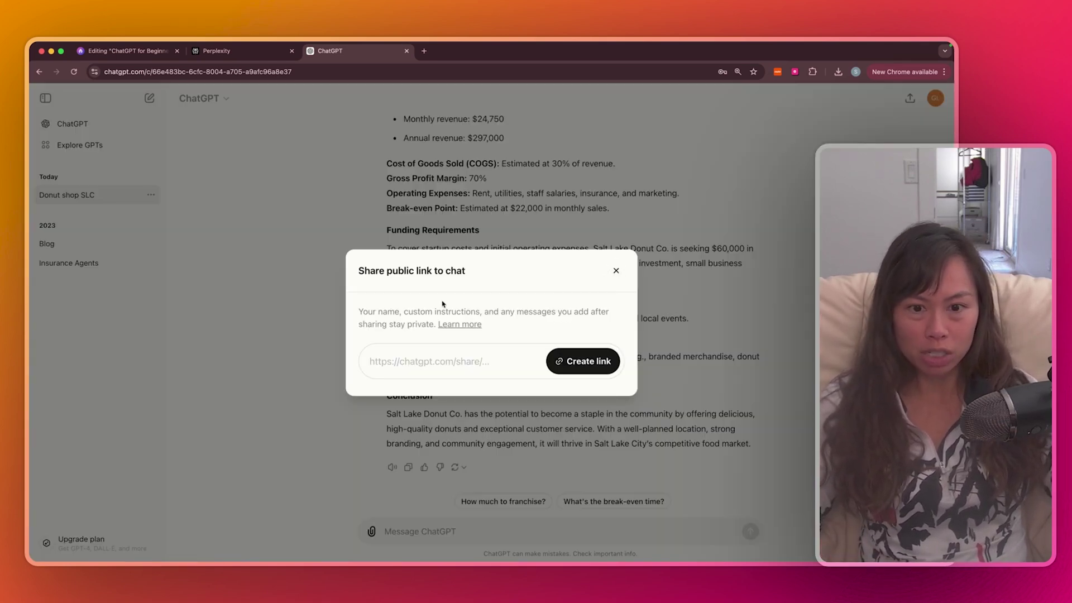
pyautogui.click(585, 361)
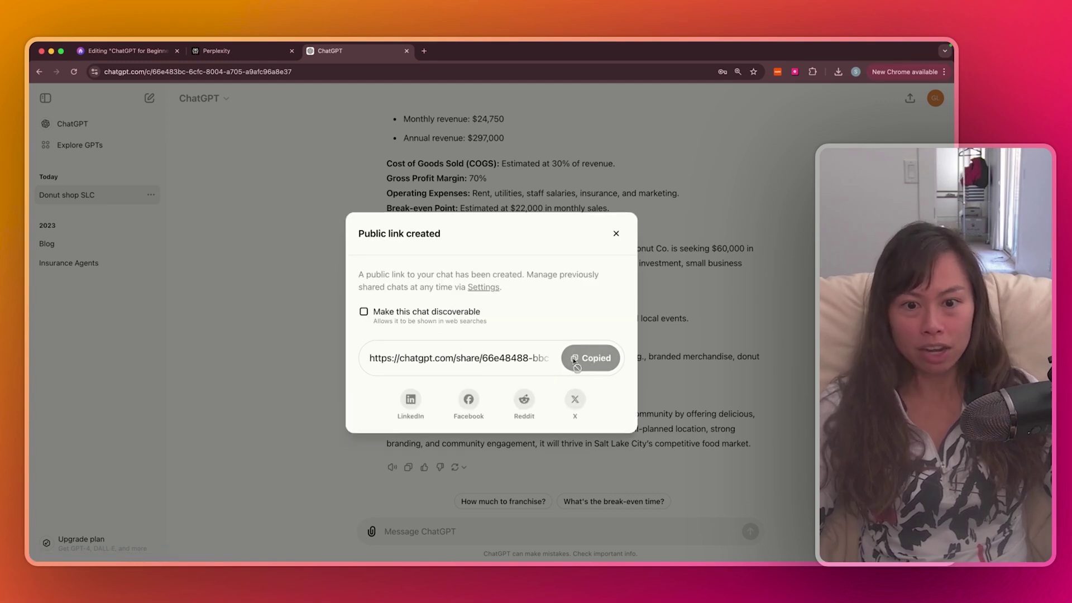
pyautogui.click(576, 361)
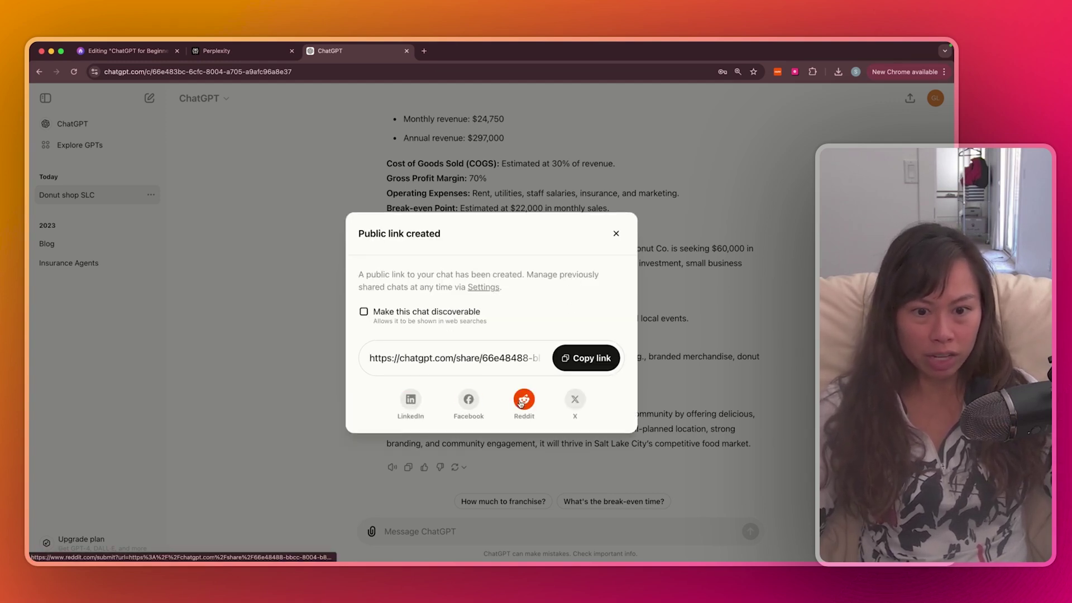
pyautogui.press('Escape')
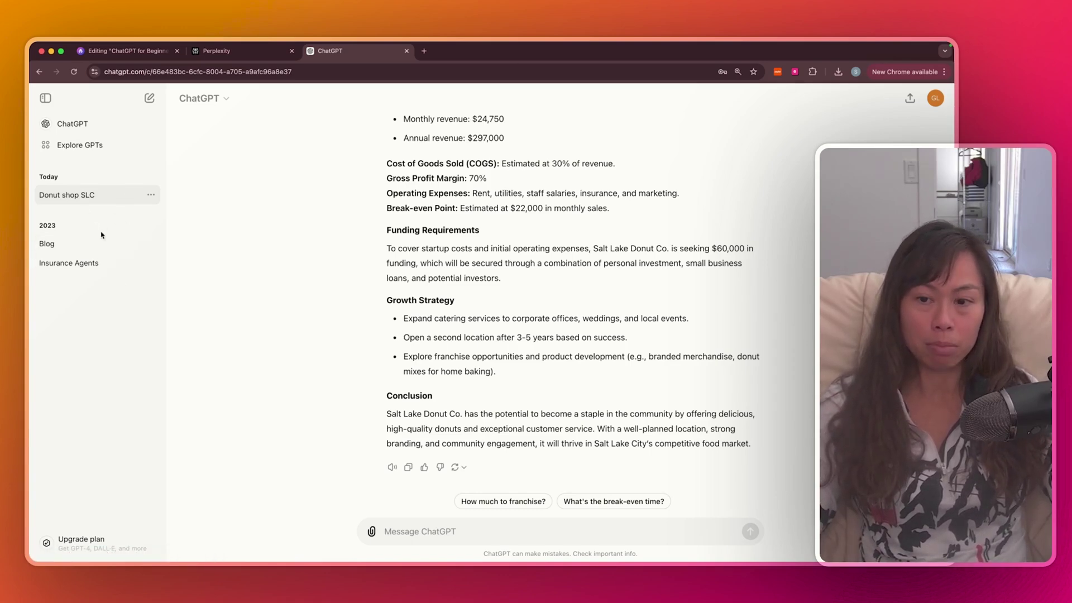
# Browse the older Blog chat, then open the Insurance Agents chat
pyautogui.click(83, 245)
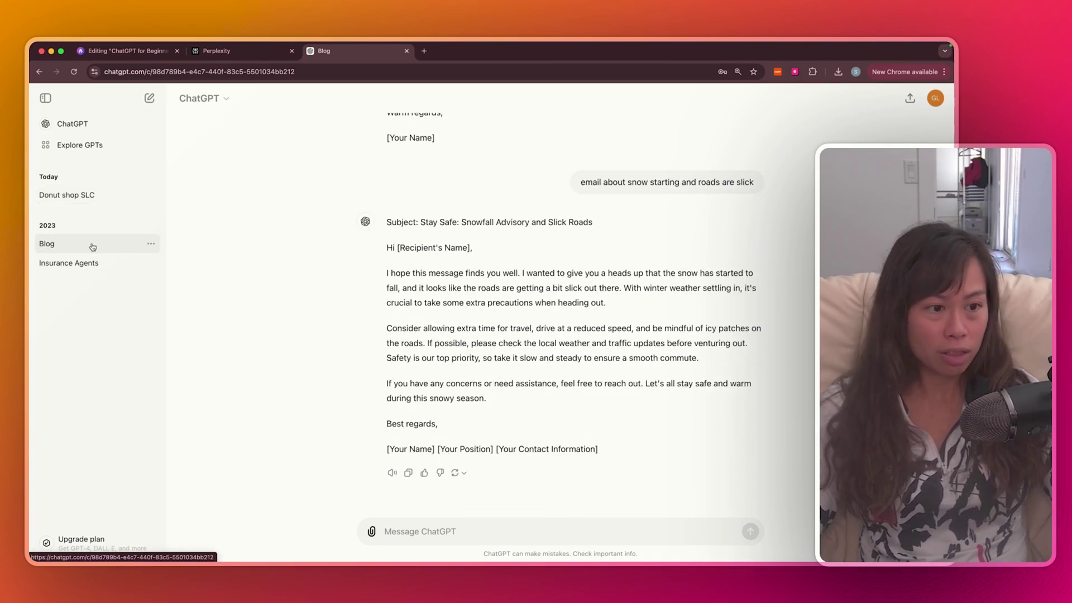
pyautogui.scroll(6, 474, 296)
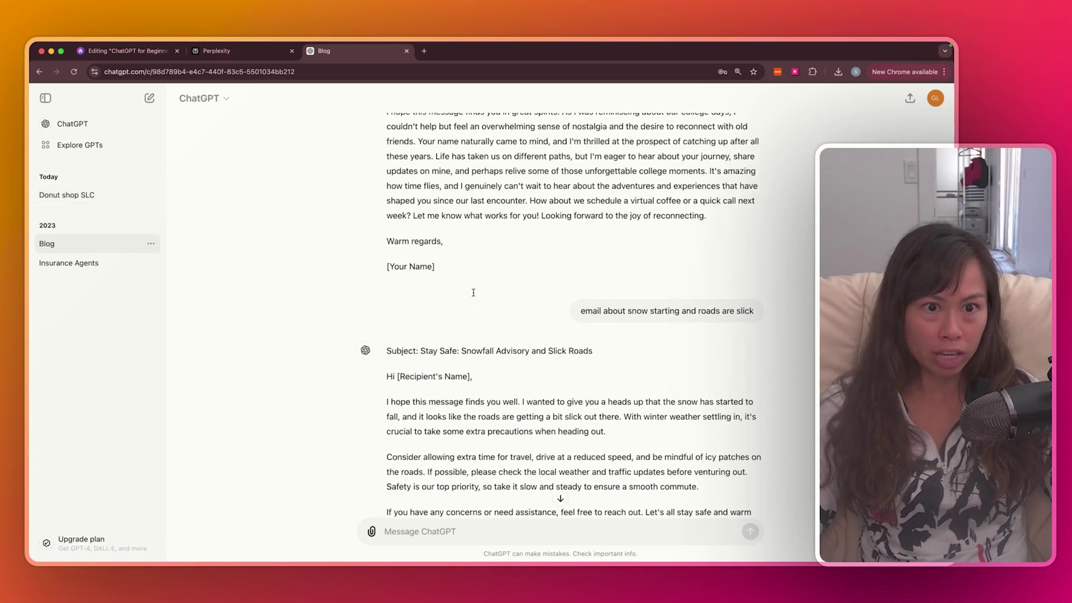
pyautogui.scroll(8, 473, 292)
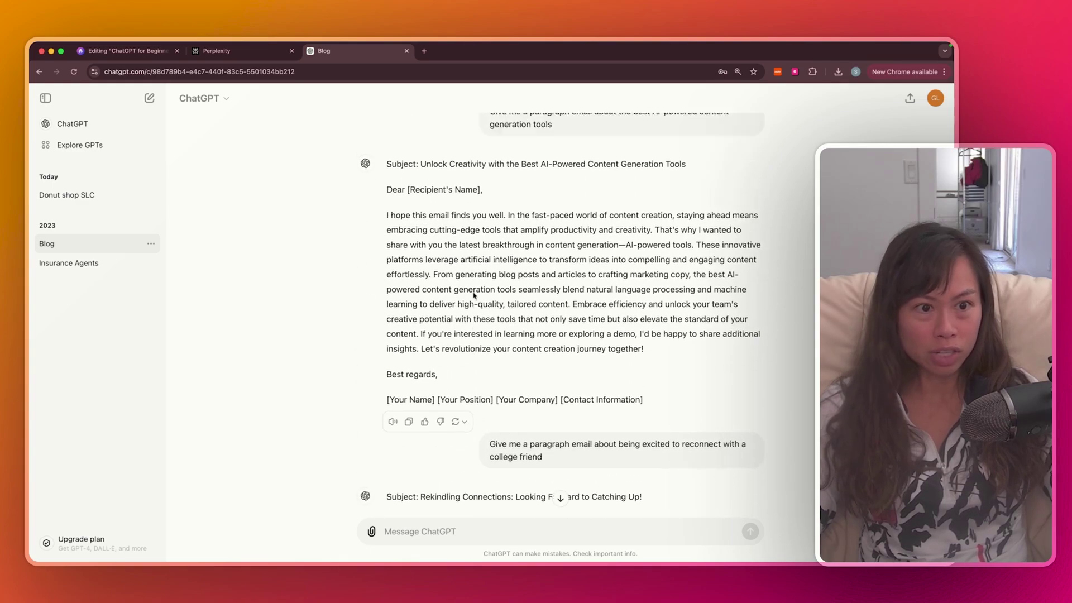
pyautogui.scroll(-15, 474, 292)
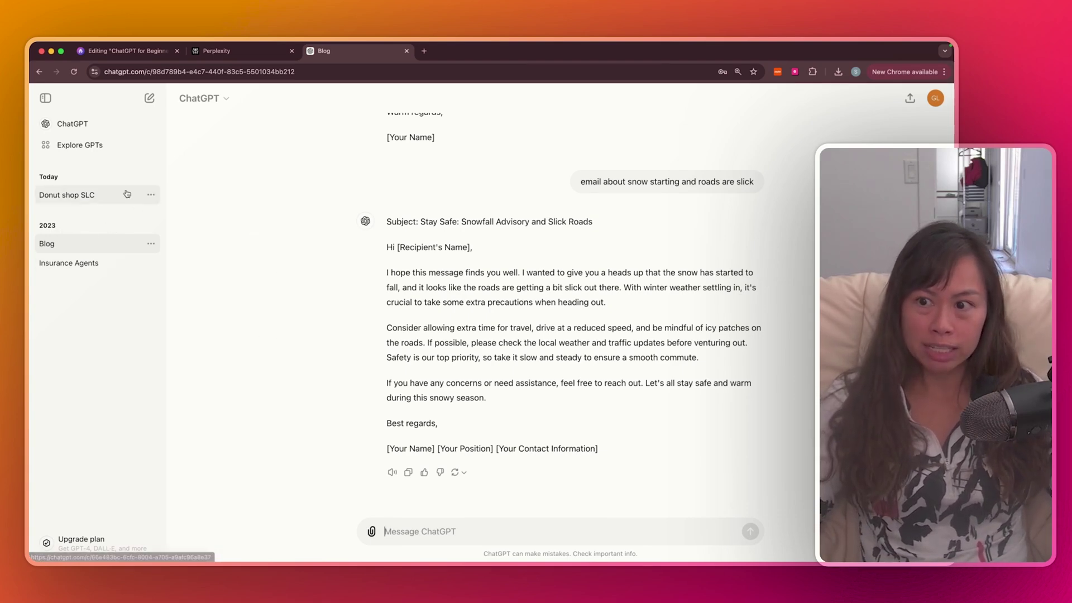
pyautogui.click(100, 264)
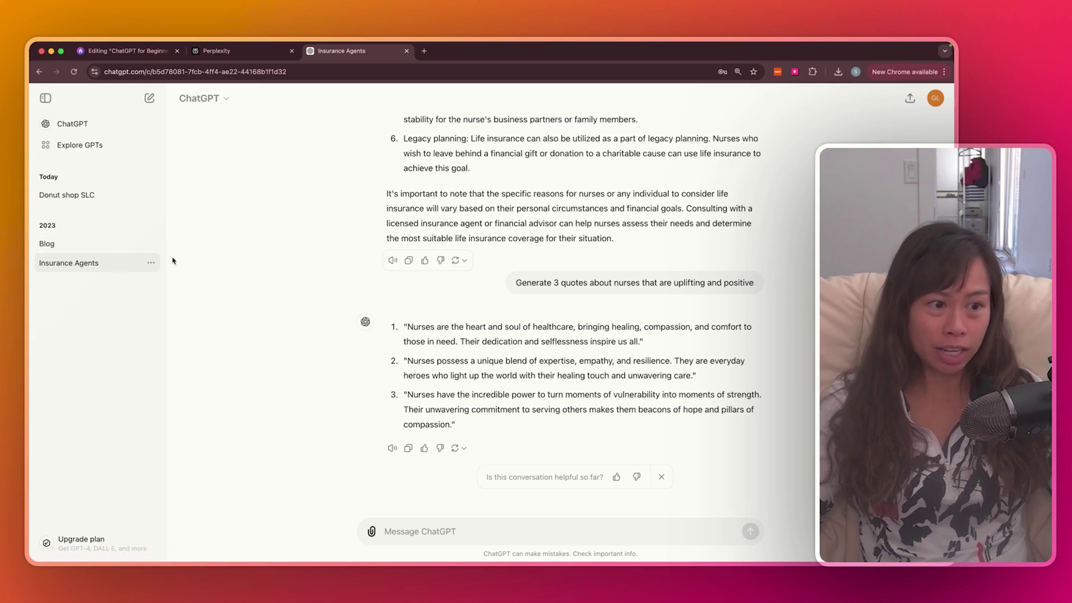
# In a new chat, request a bakery illustration and review the wheat-sheaves image reply
pyautogui.click(150, 100)
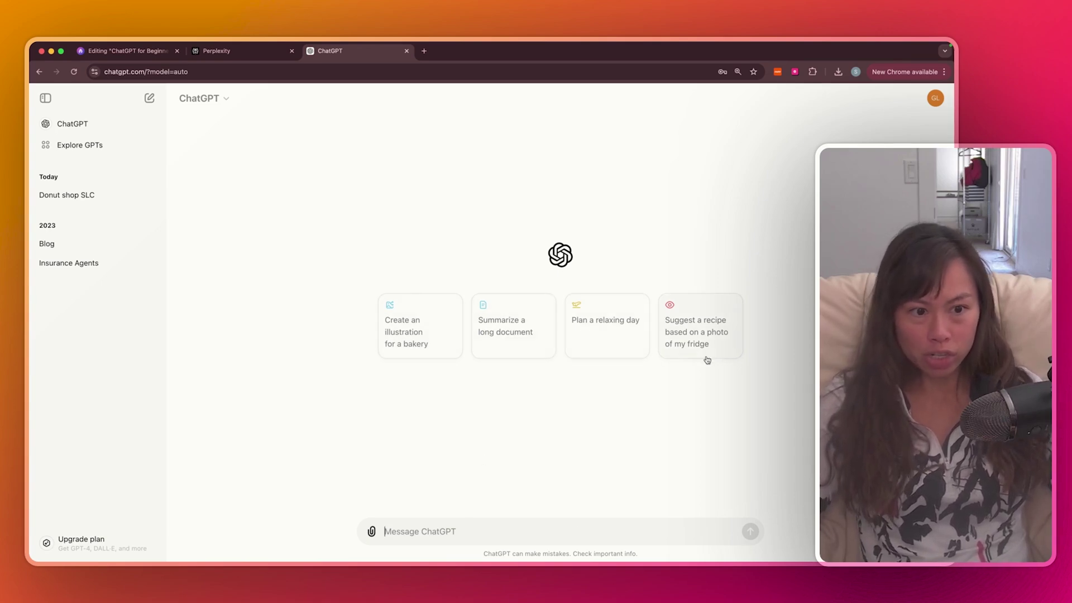
pyautogui.click(427, 351)
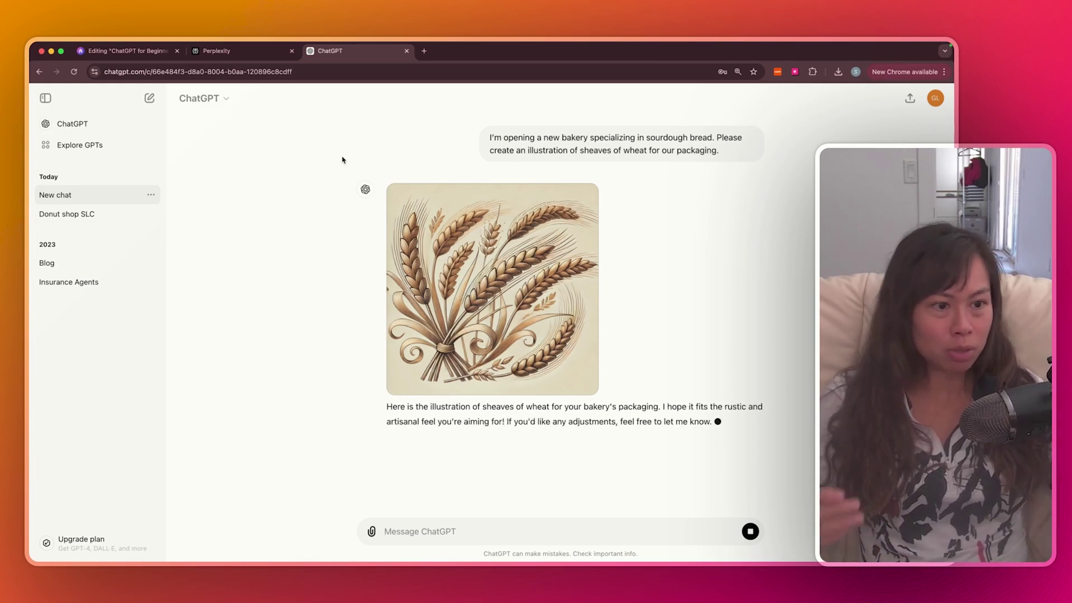
pyautogui.tripleClick(558, 147)
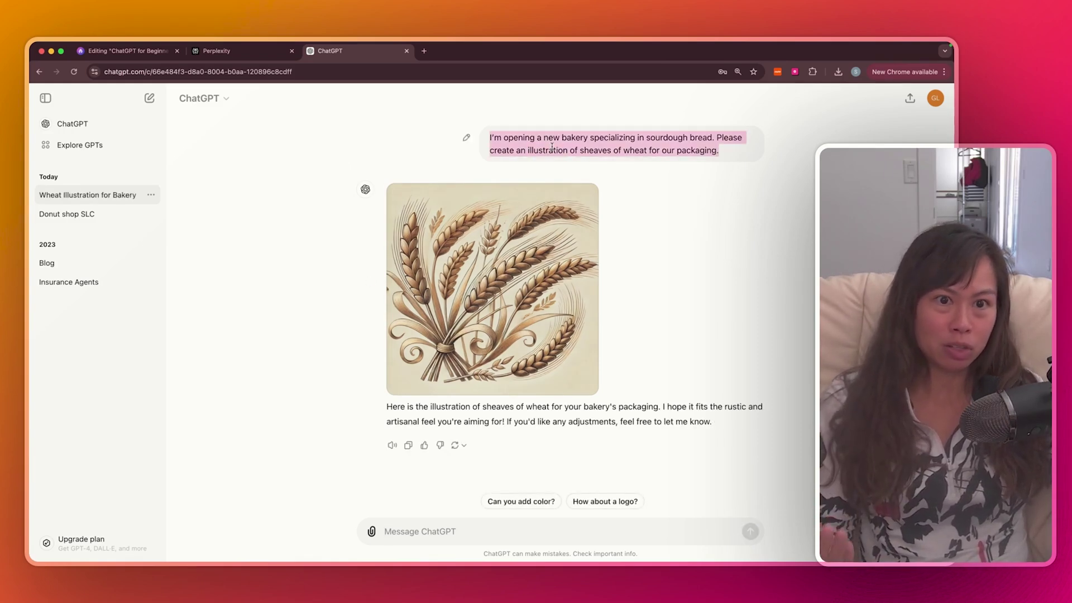
pyautogui.click(600, 139)
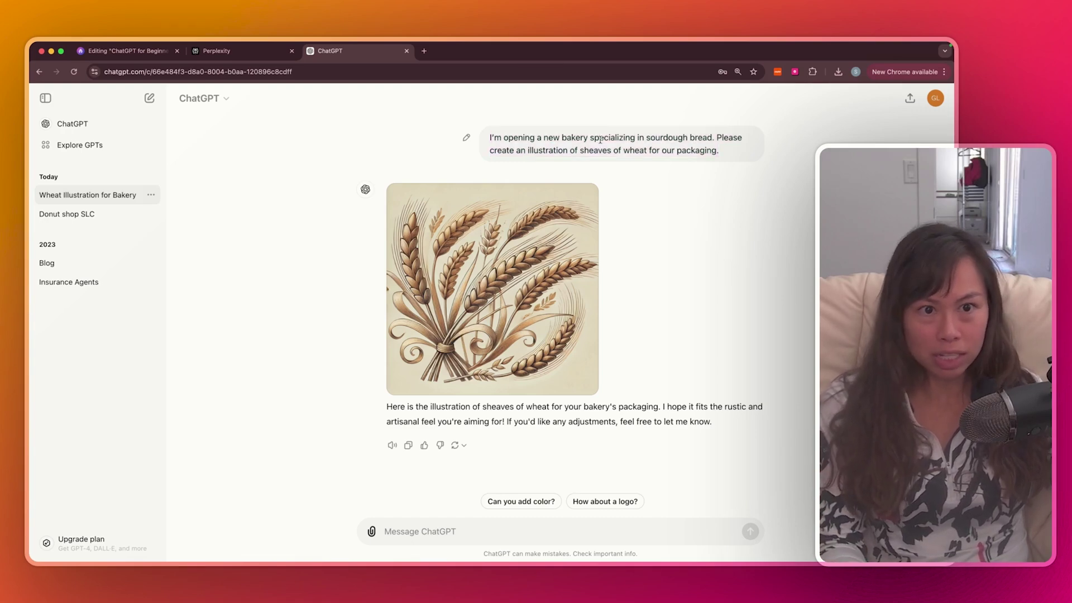
pyautogui.moveTo(557, 198)
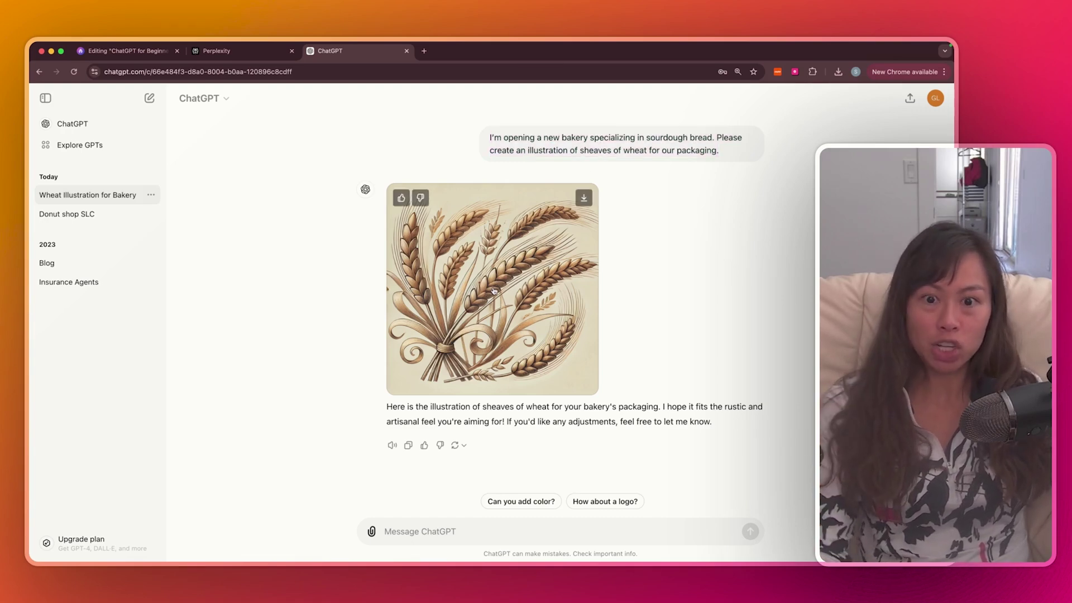
pyautogui.tripleClick(500, 423)
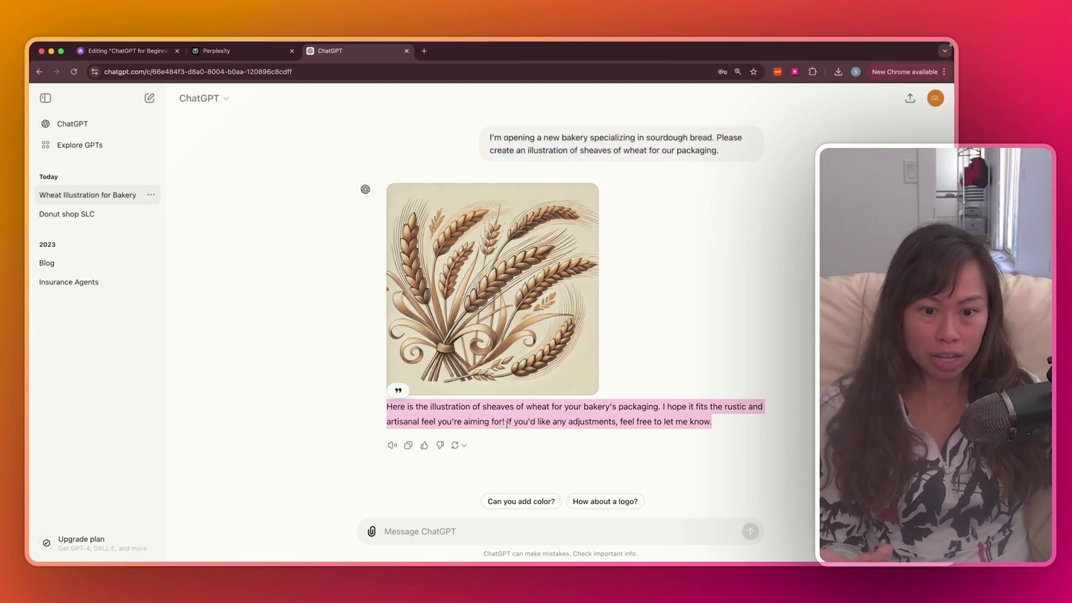
# Request a logo with the details '1. SLC Bakery', '2. Modern and pink', '3. Bread'
pyautogui.click(605, 501)
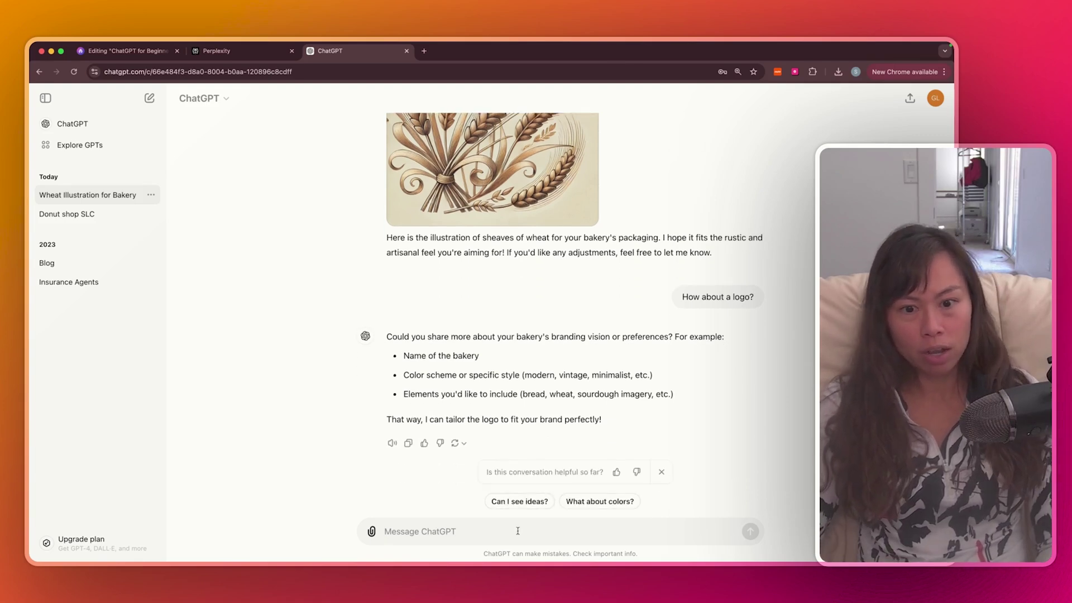
pyautogui.write('1.')
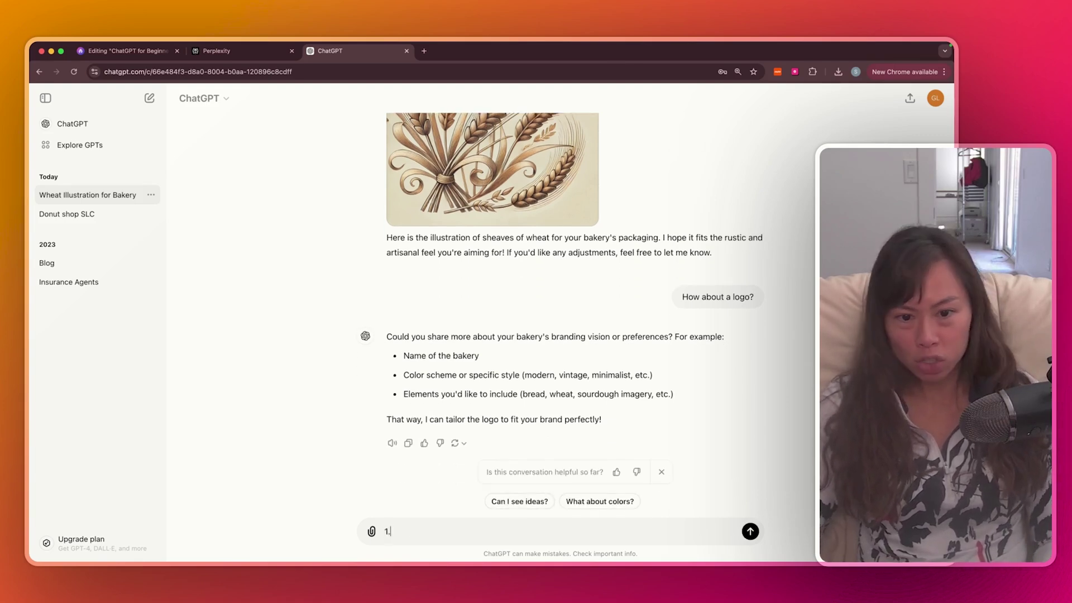
pyautogui.write(' SLC Bakery')
pyautogui.hotkey('shift', 'Return')
pyautogui.write('2. Modern and pink')
pyautogui.hotkey('shift', 'Return')
pyautogui.write('3. Bread')
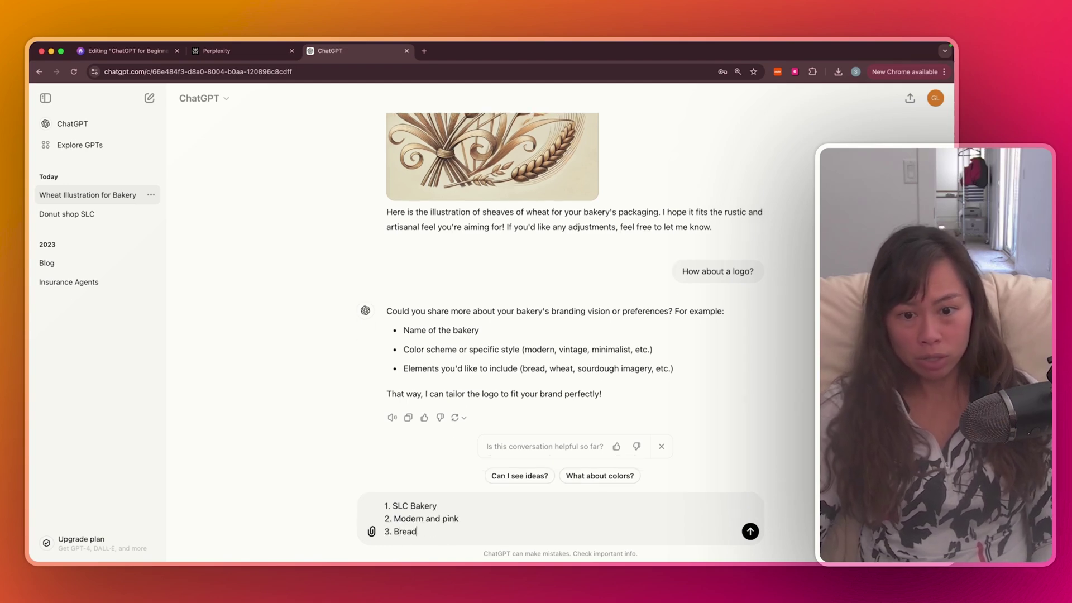
pyautogui.press('Return')
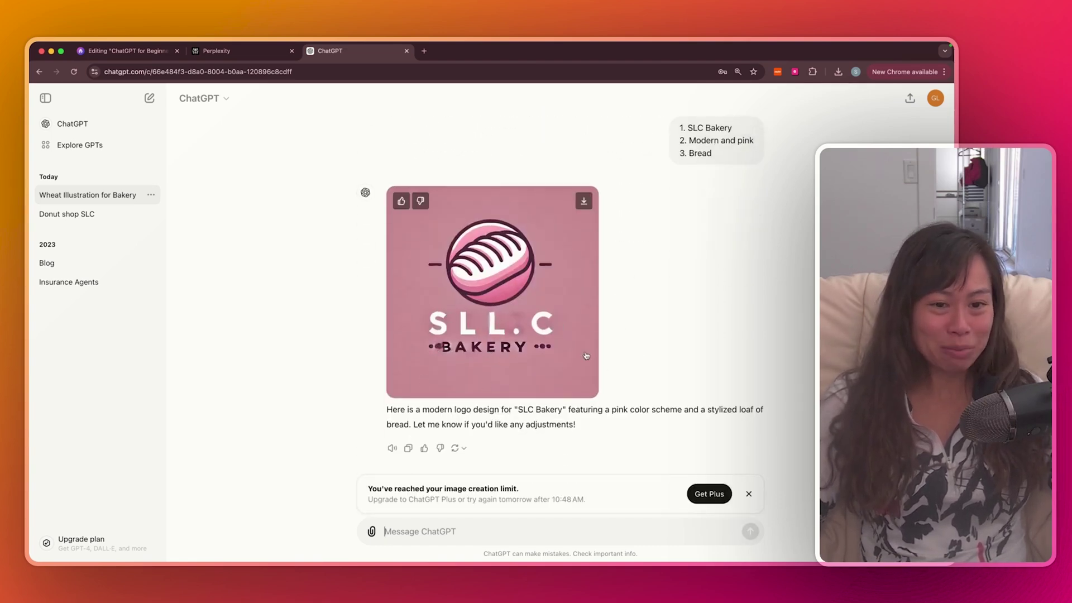
pyautogui.scroll(1, 596, 350)
pyautogui.scroll(-1, 596, 350)
pyautogui.scroll(4, 612, 407)
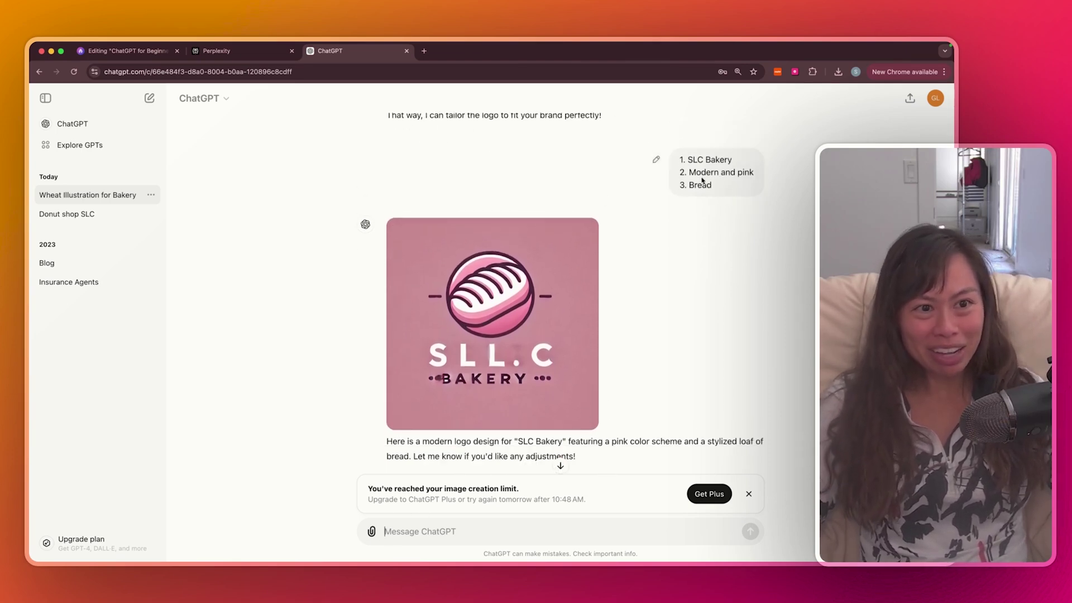
pyautogui.scroll(1, 496, 234)
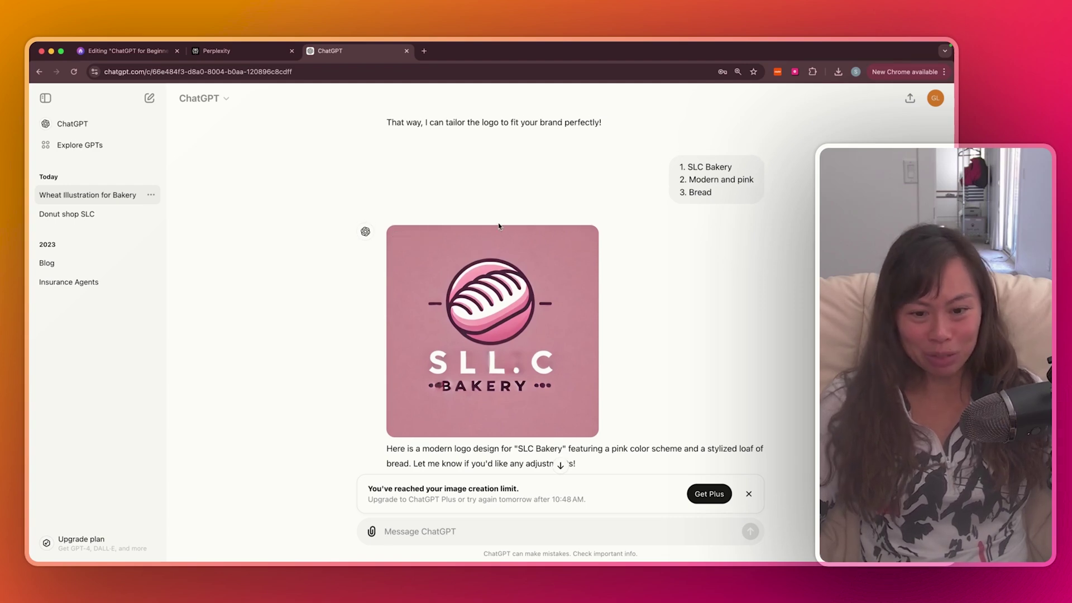
pyautogui.scroll(-2, 498, 226)
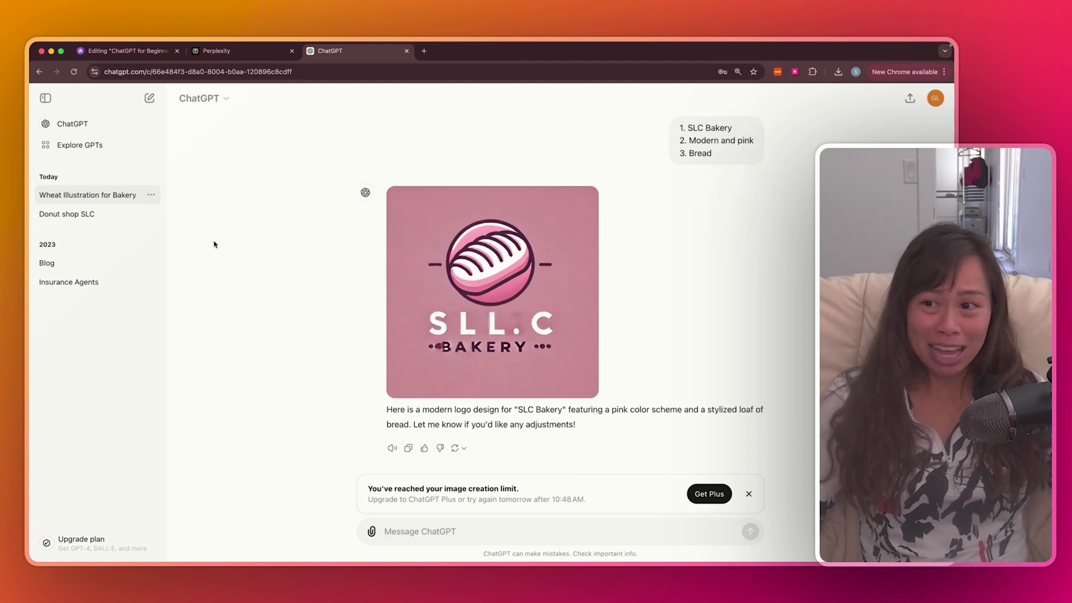
pyautogui.click(111, 215)
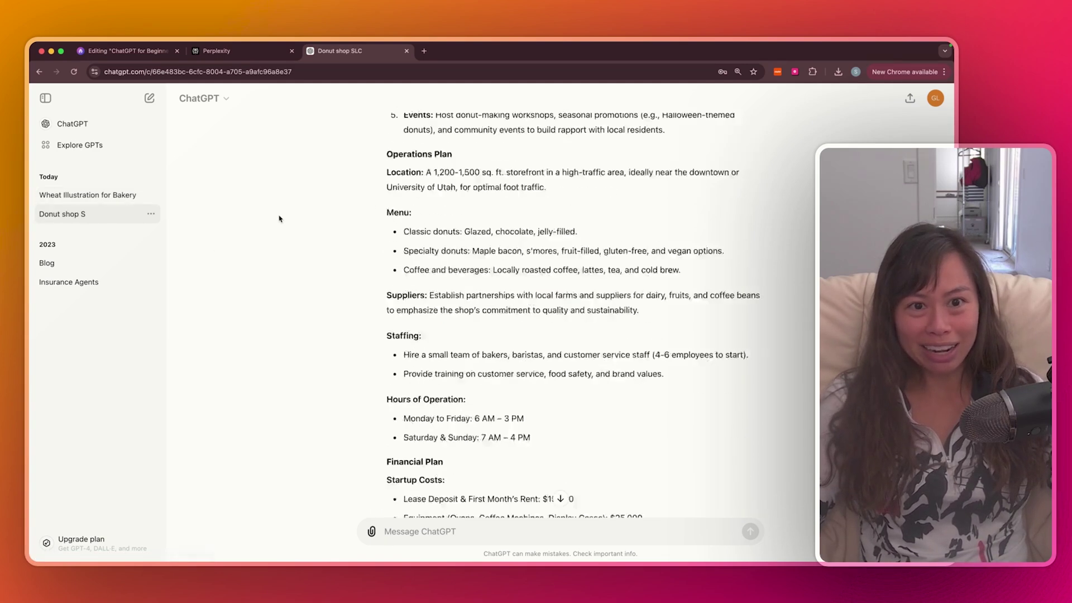
pyautogui.scroll(15, 279, 218)
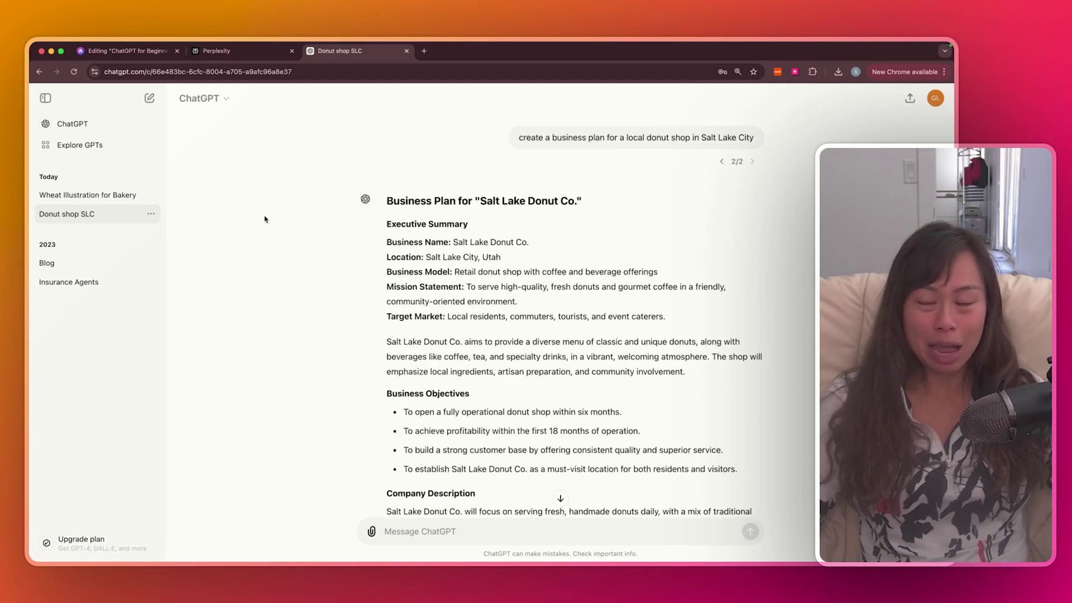
pyautogui.click(93, 201)
pyautogui.scroll(10, 577, 231)
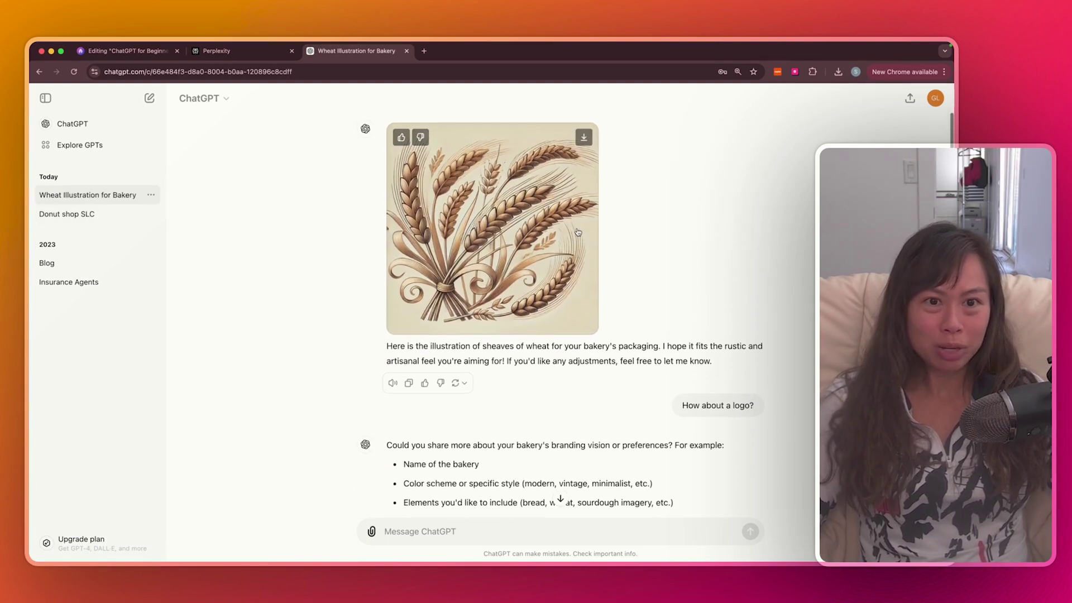
pyautogui.scroll(2, 578, 232)
pyautogui.scroll(-1, 679, 256)
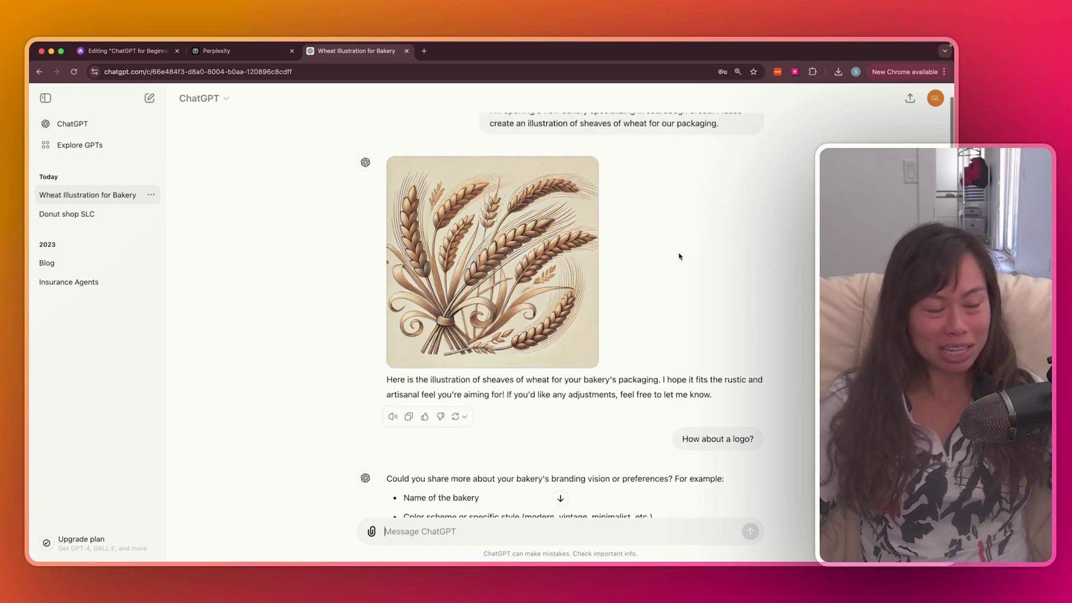
pyautogui.scroll(-10, 679, 257)
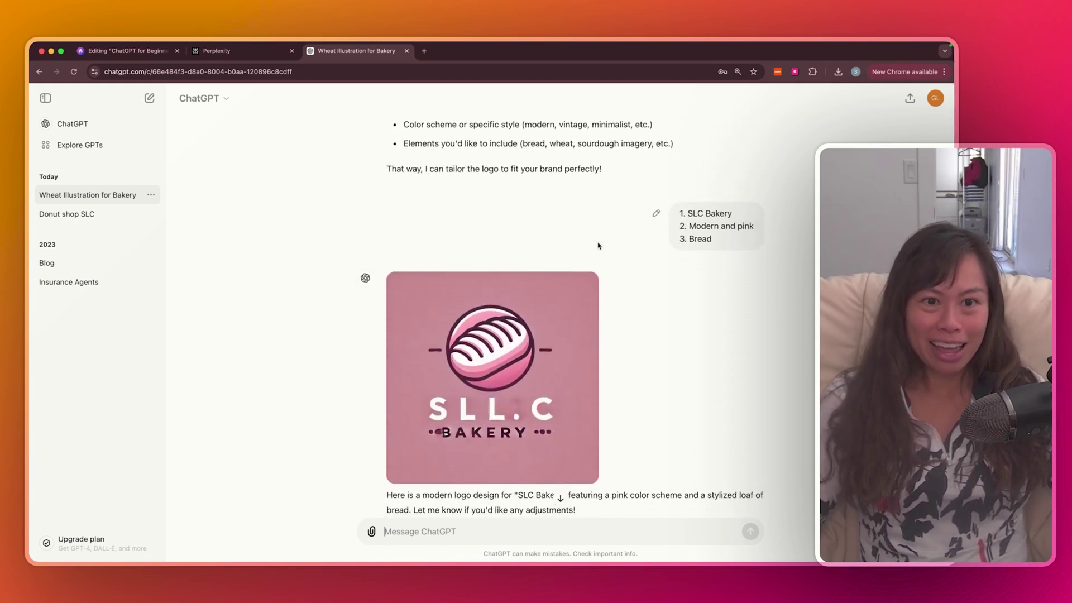
pyautogui.scroll(-2, 597, 246)
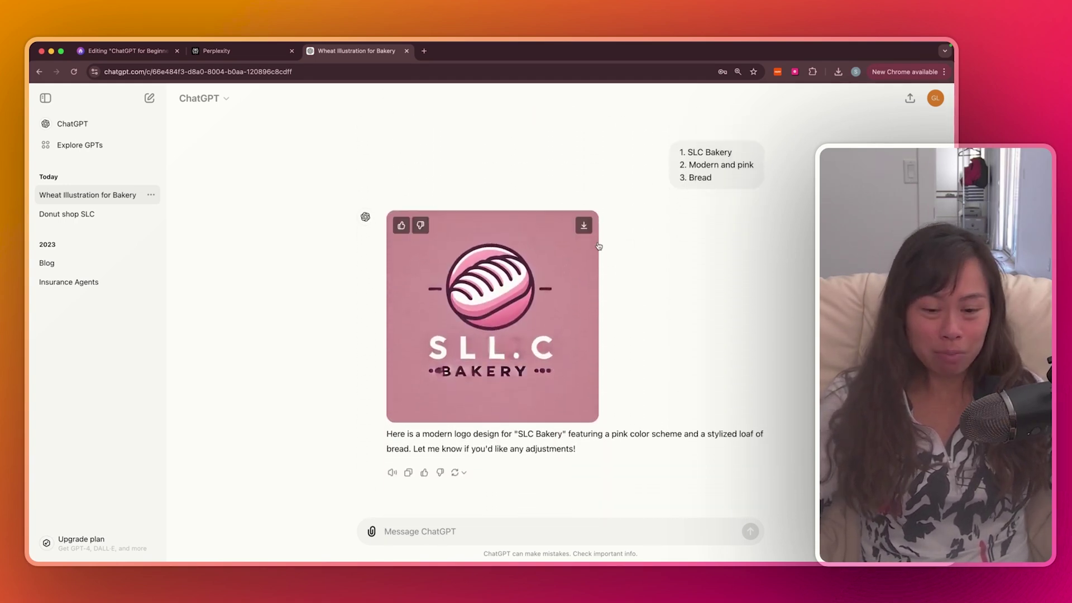